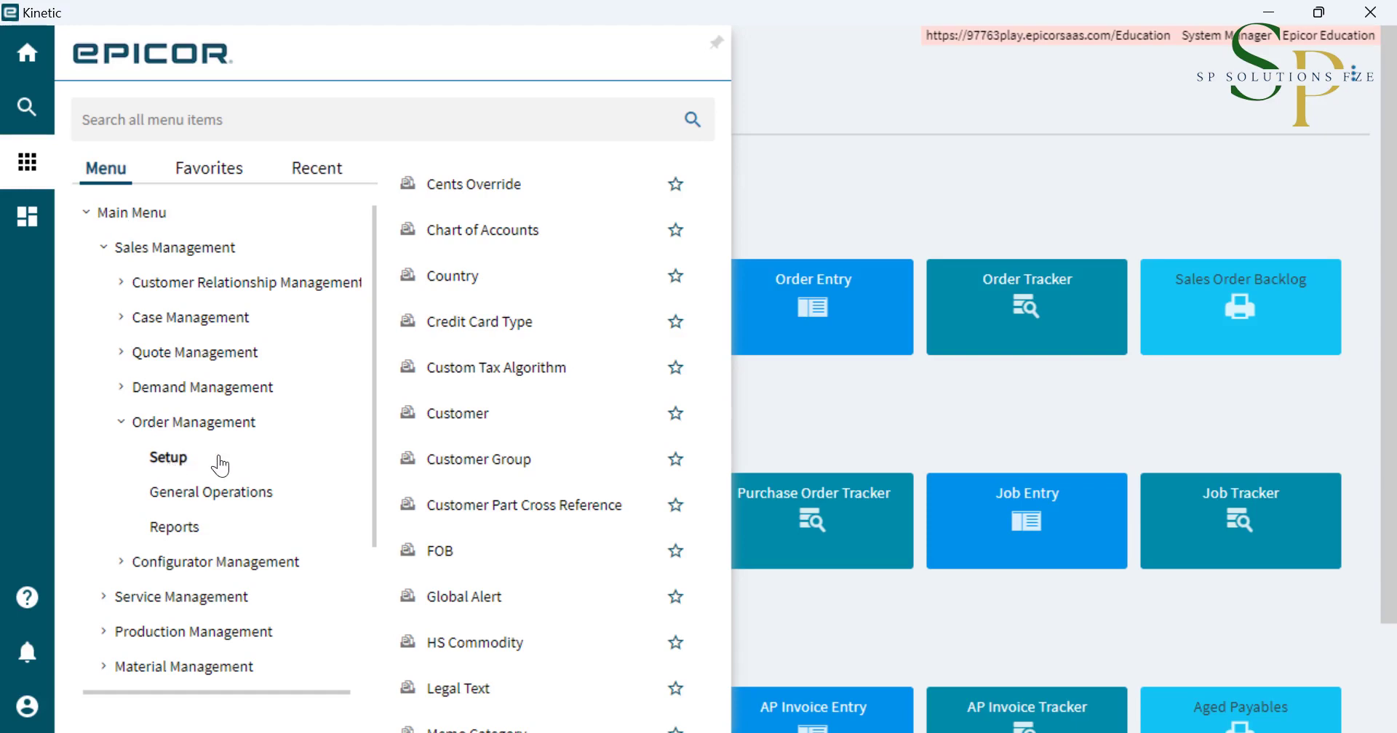
- Open the Customer maintenance program from the Order Management setup and start a new customer record
left_click(463, 416)
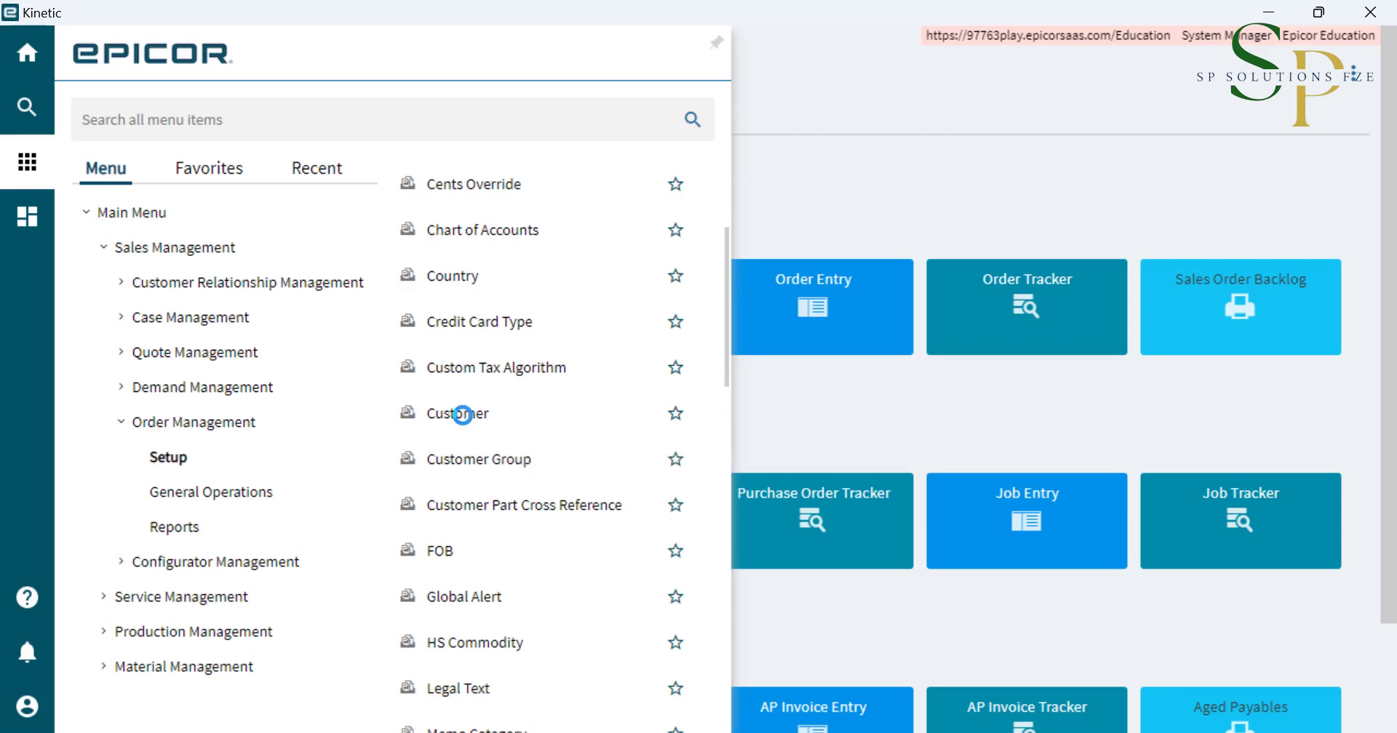
left_click(1333, 17)
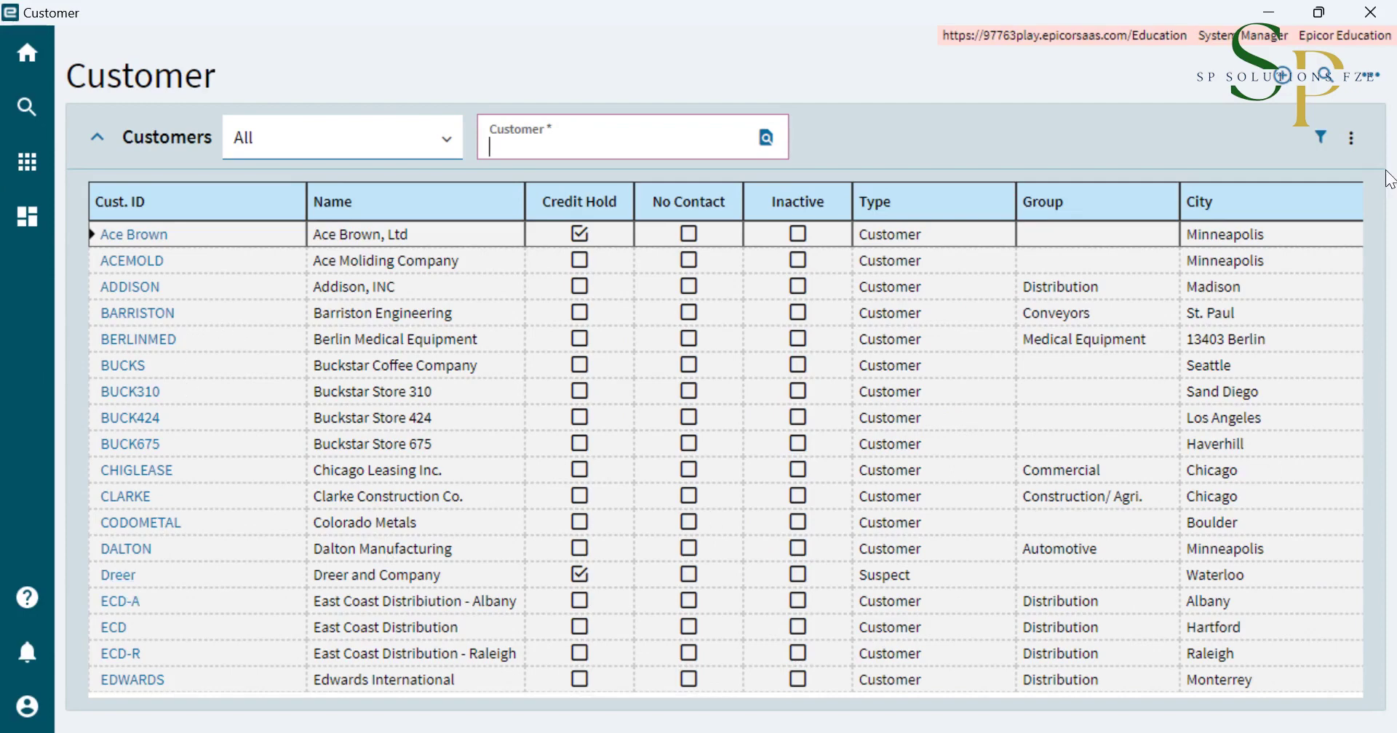
left_click(1284, 89)
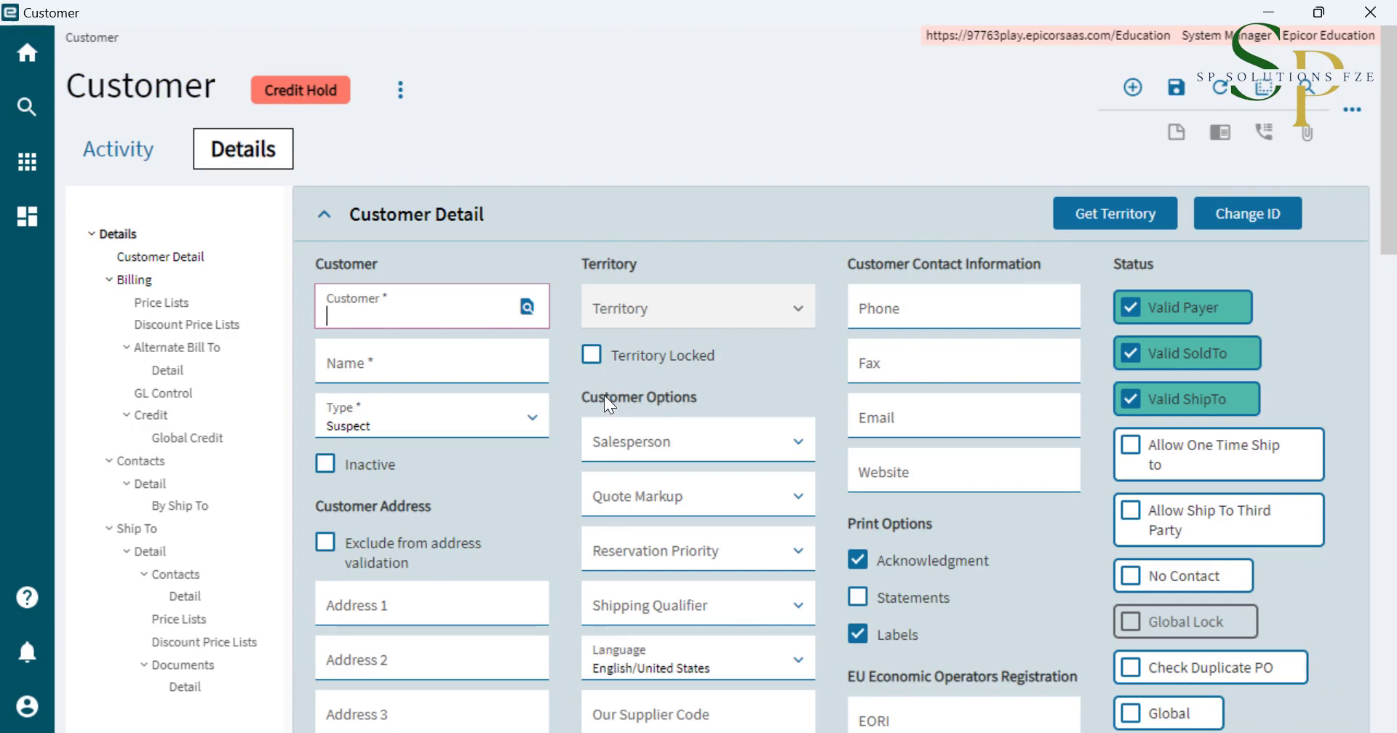
- Enter Addison1 as the customer ID and Addison as the name, and set the type to Customer
type("Addison1")
key("Tab")
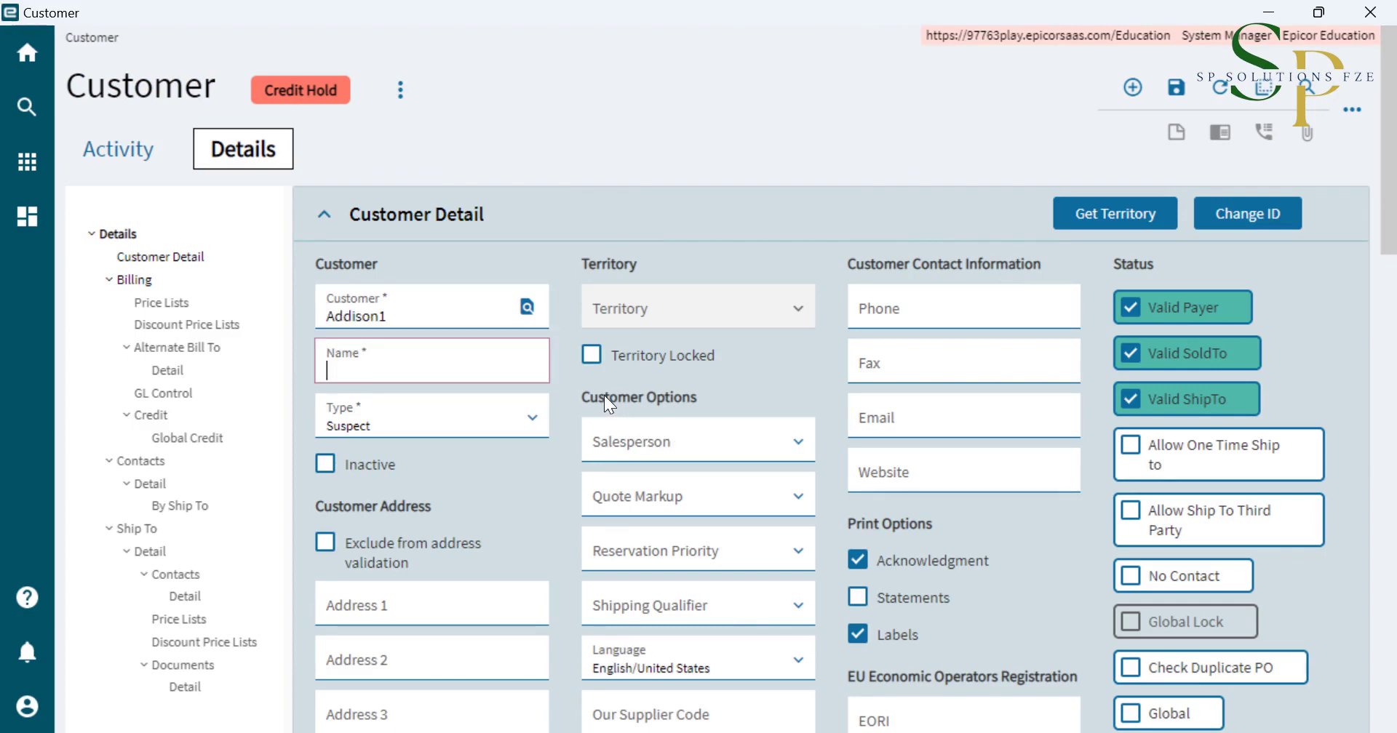
type("Addison")
key("Tab")
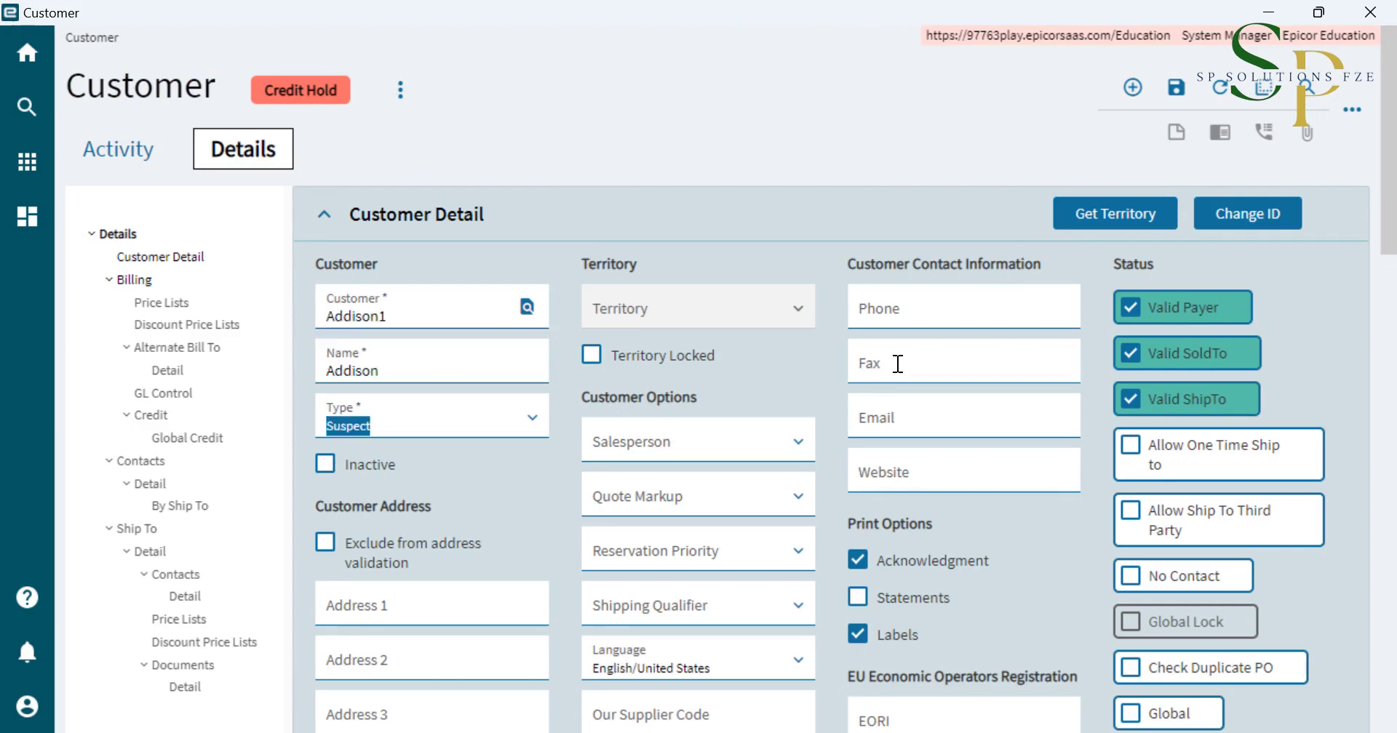
left_click(533, 419)
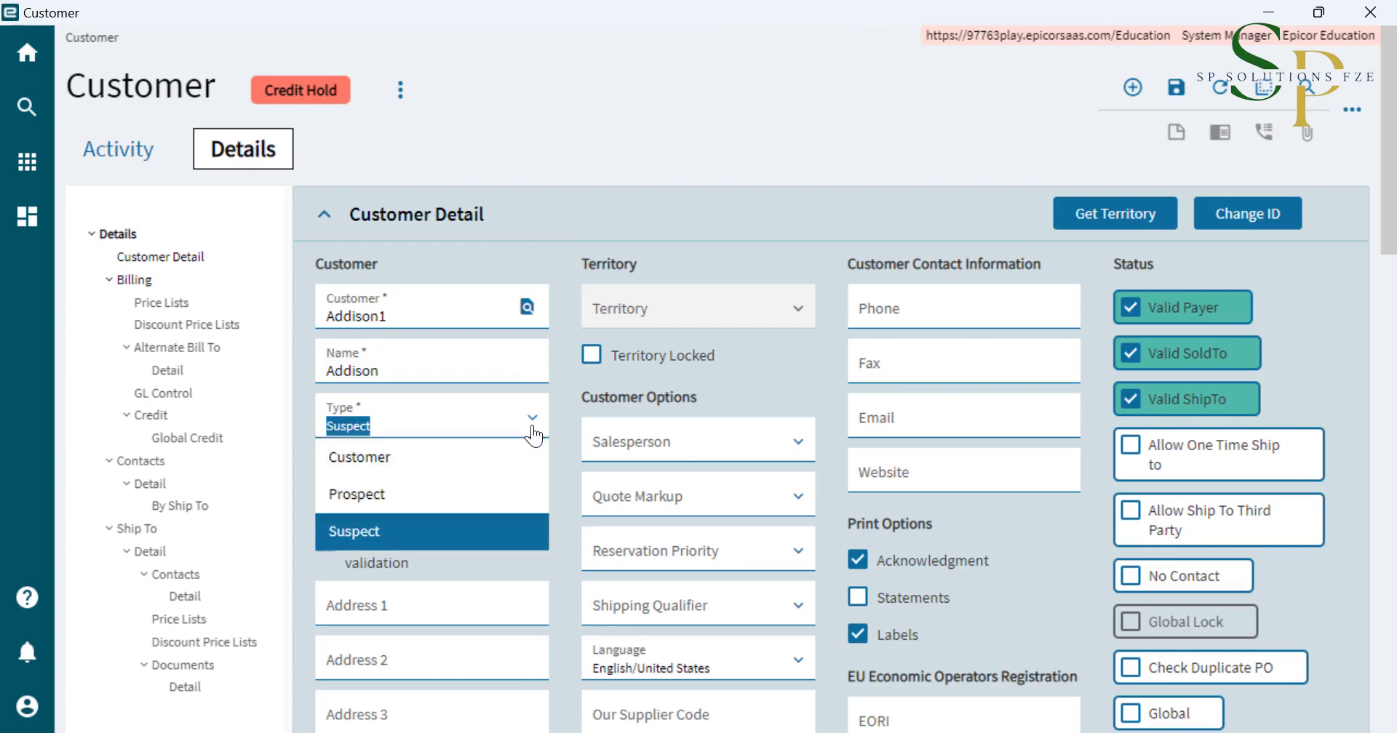
left_click(382, 458)
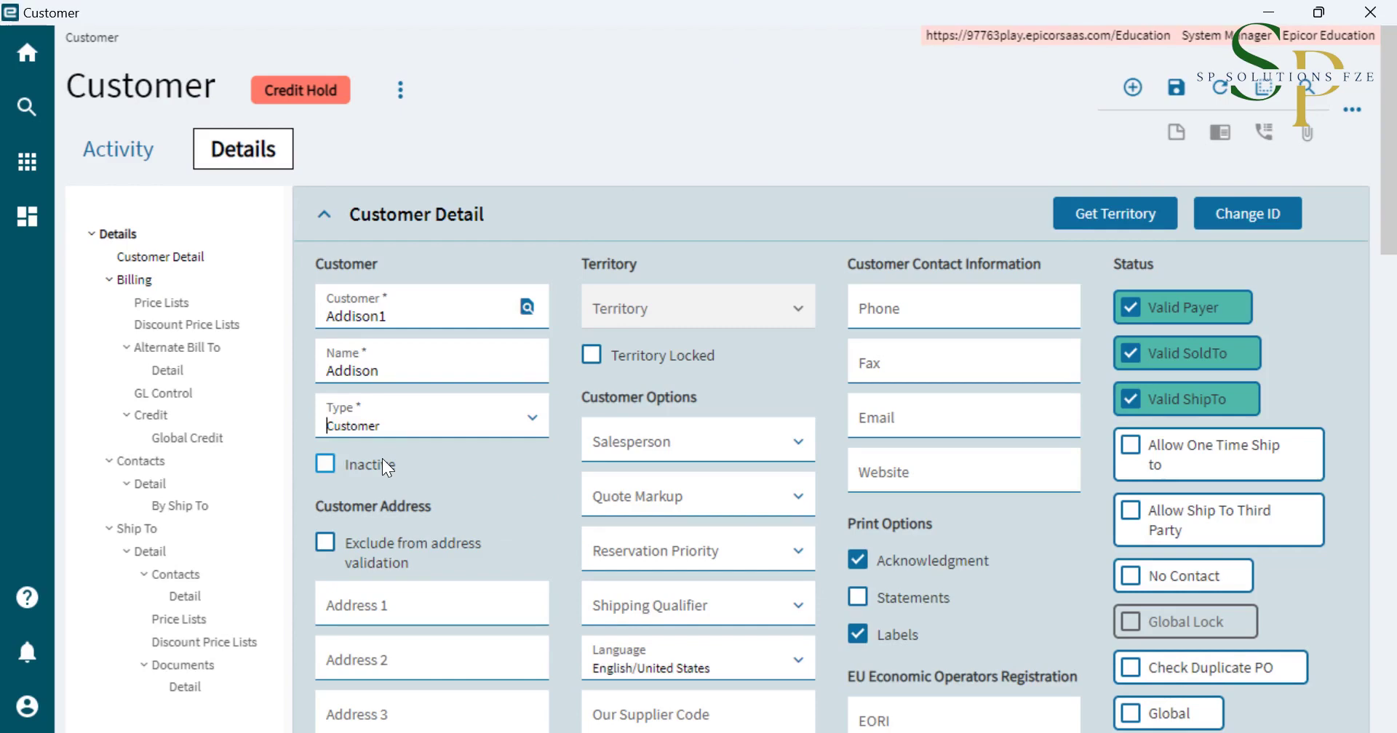
left_click(401, 422)
left_click_drag(401, 422, 302, 423)
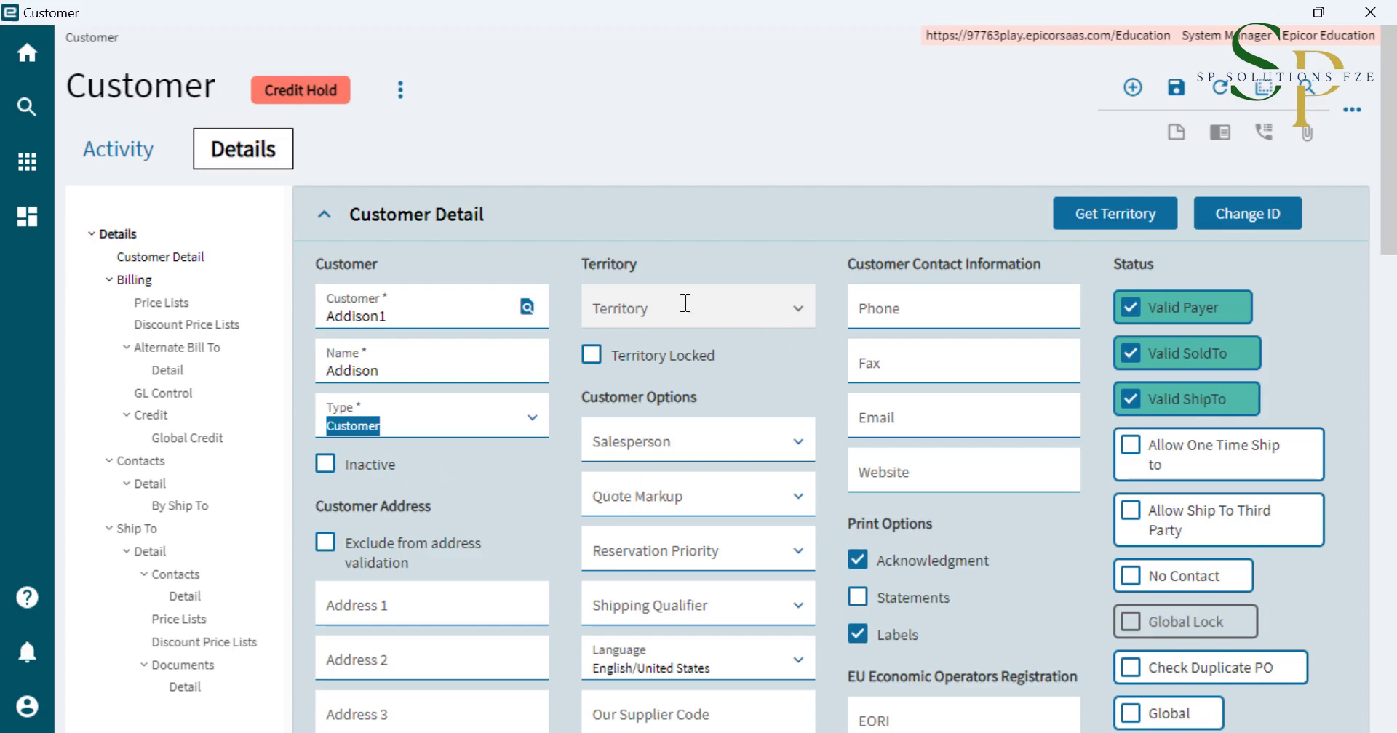
- Retrieve the new customer's sales territory automatically and lock it
left_click(1115, 227)
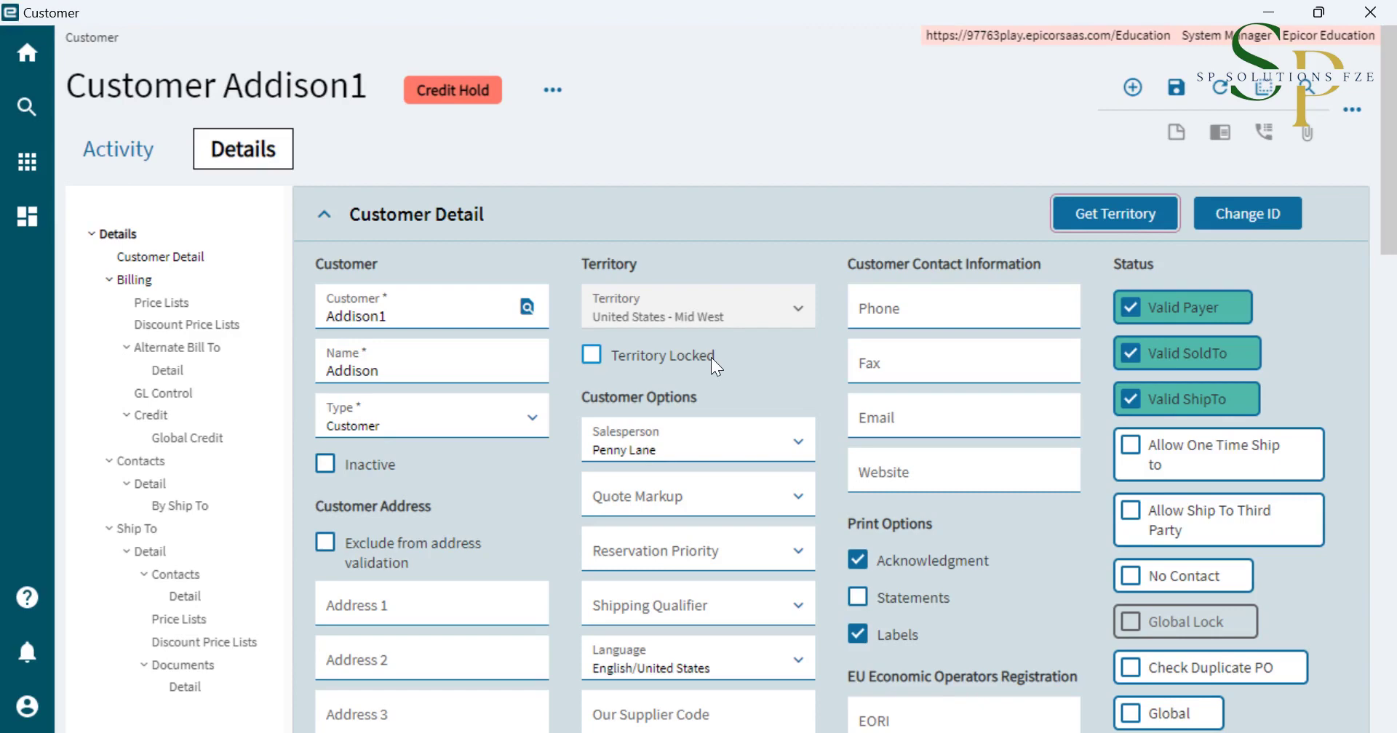
left_click(592, 356)
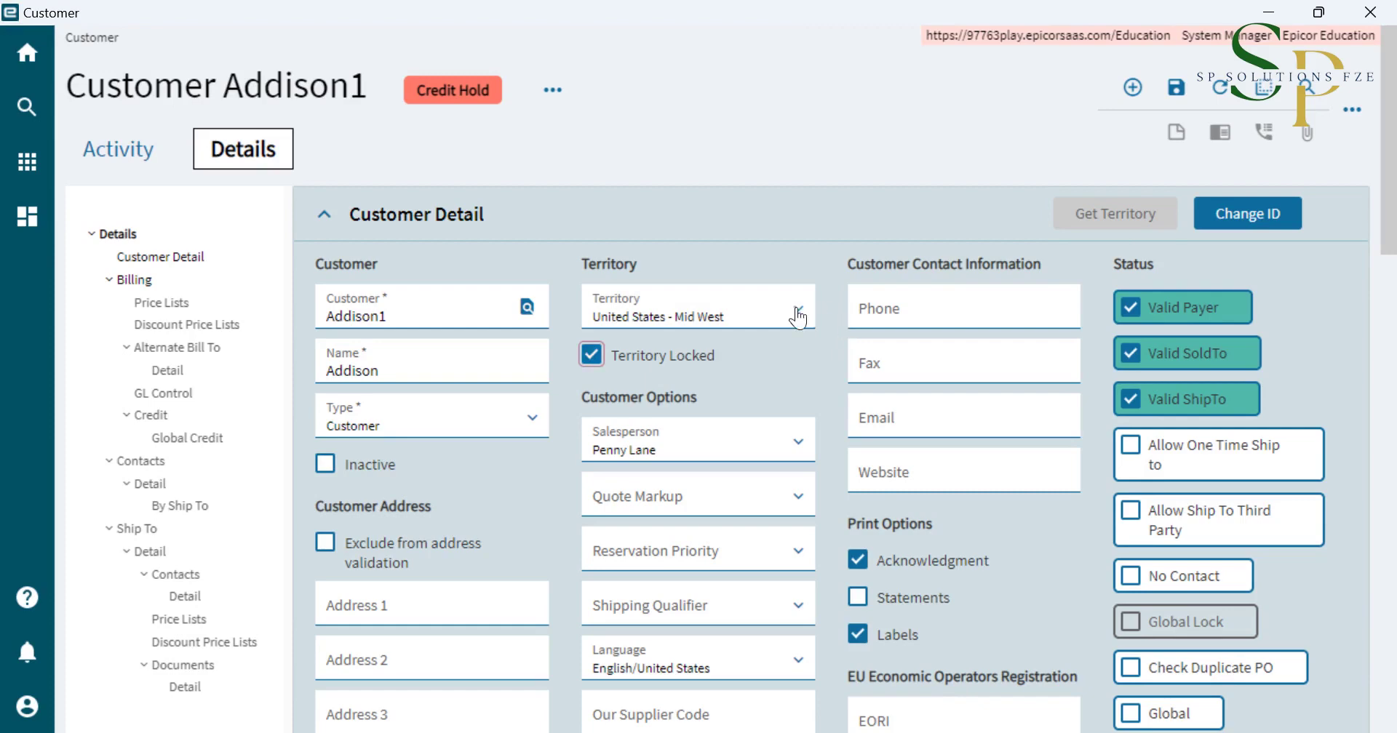
left_click(798, 309)
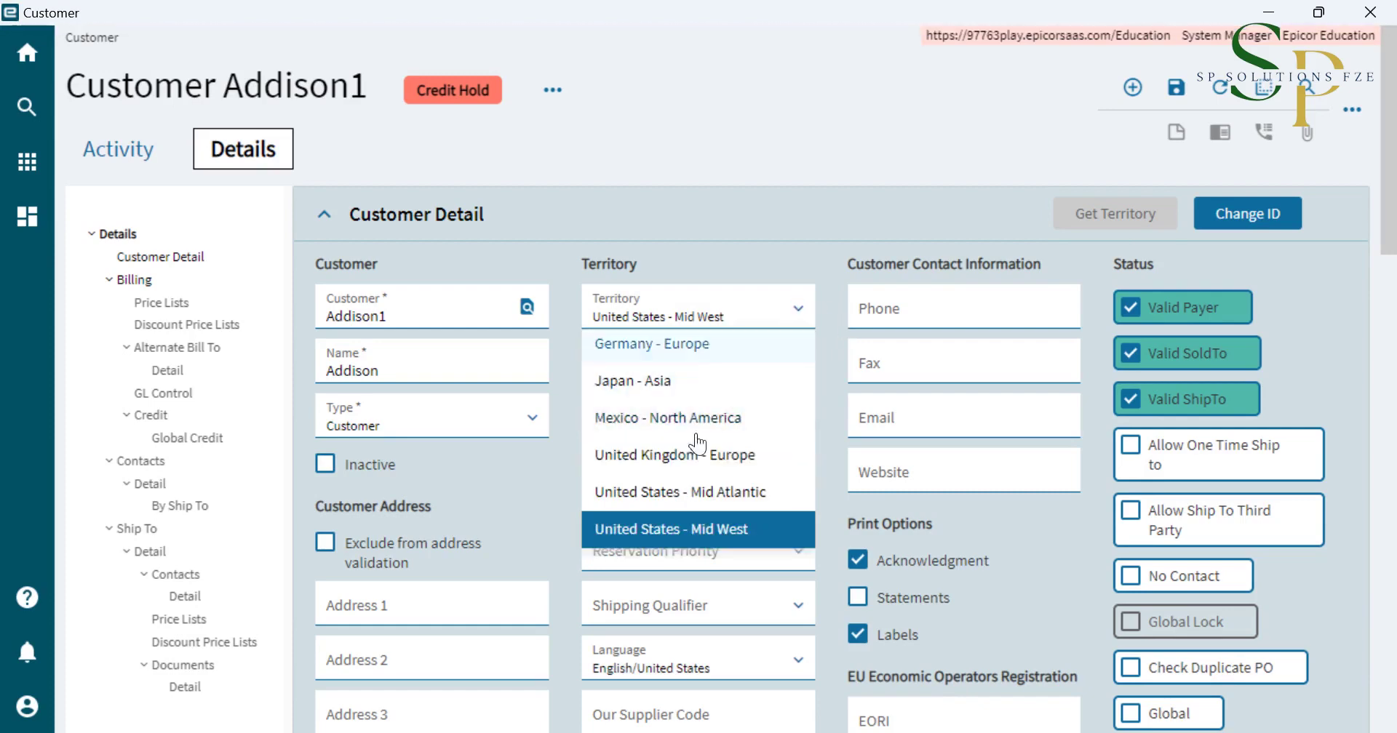
left_click(591, 358)
left_click(591, 357)
- Fill in the customer's phone, fax and e-mail, and enable the Statements print option
left_click(912, 301)
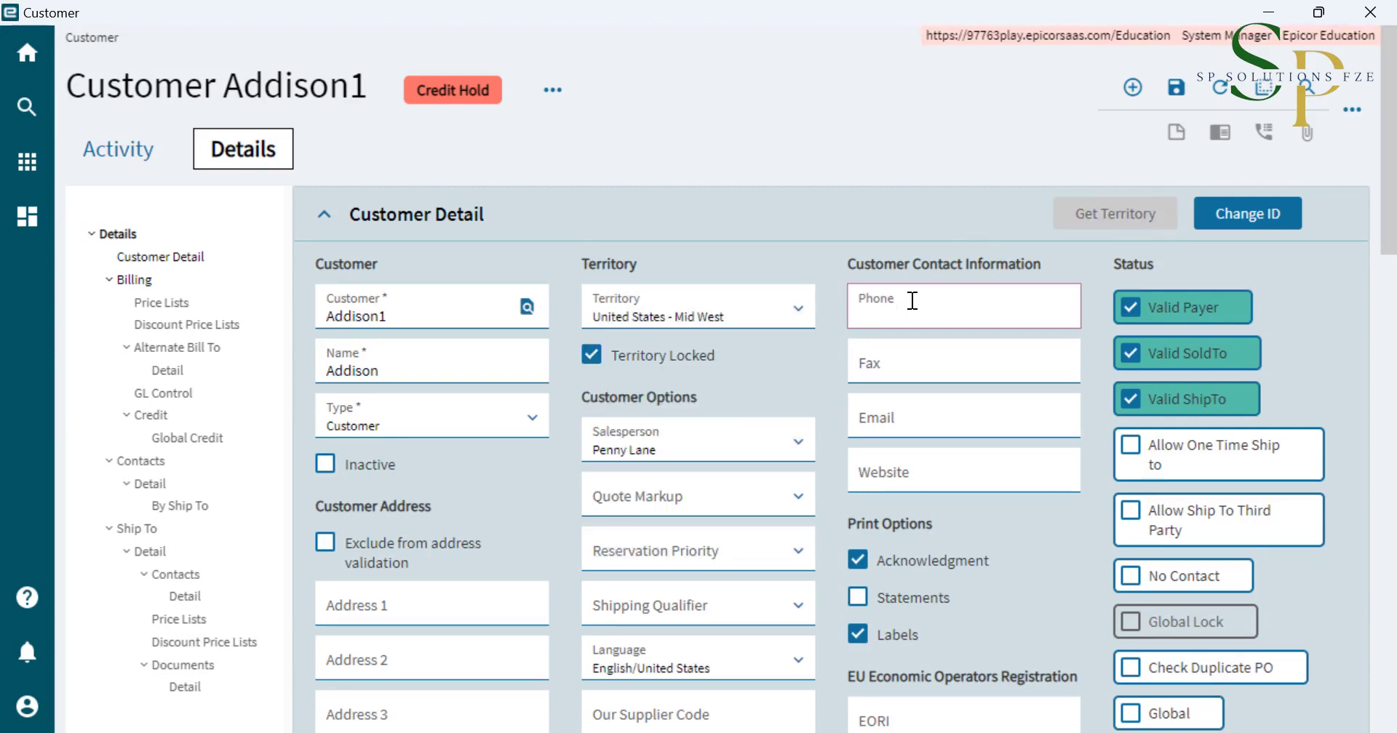
type("43543675")
left_click(936, 362)
type("4325357")
left_click(940, 421)
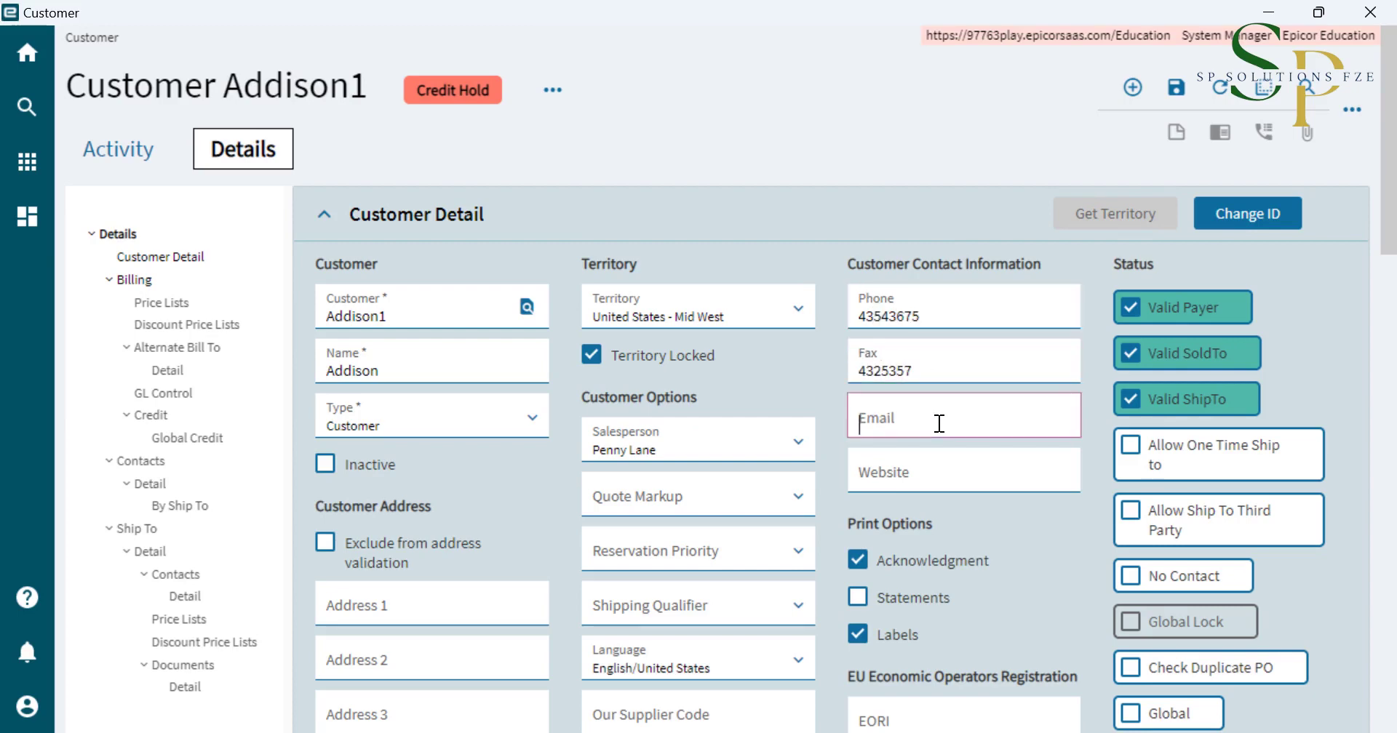
type("Abc@xyz.com")
key("Tab")
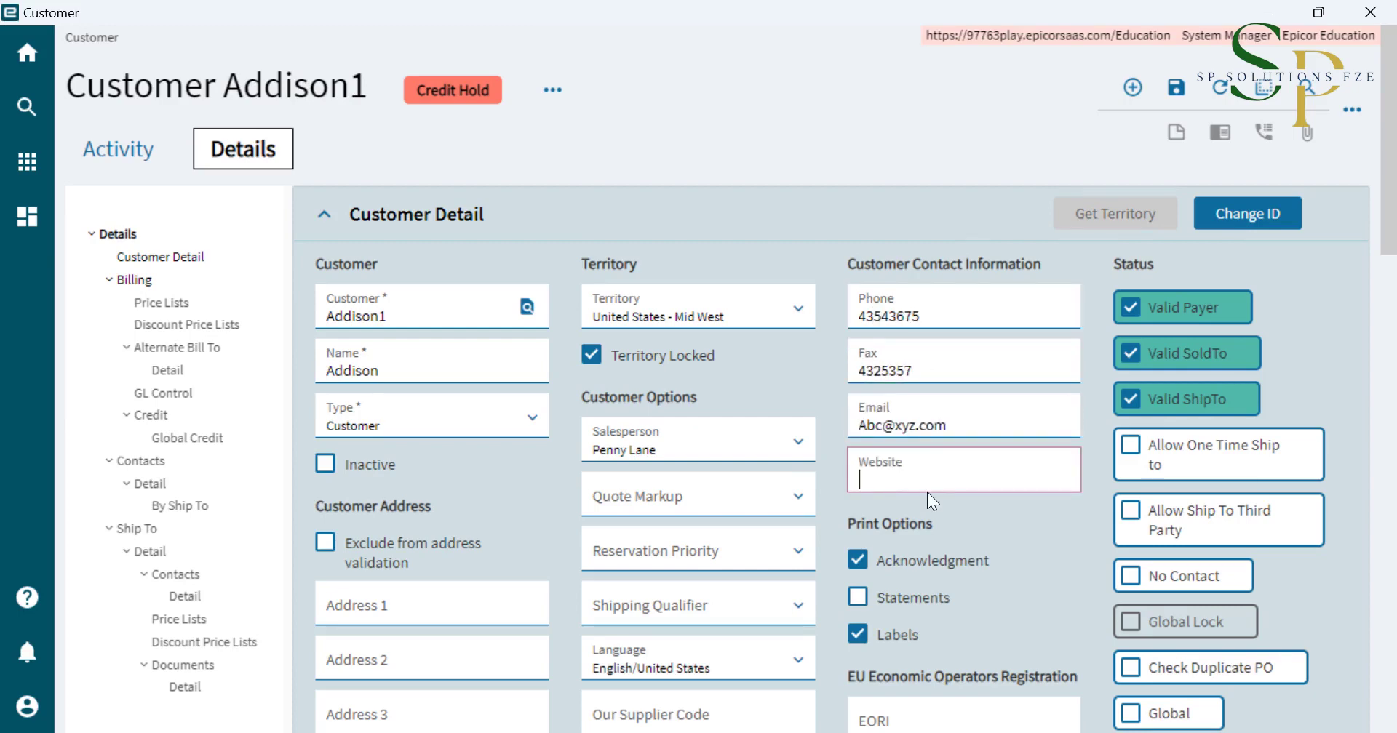
scroll(961, 478, "down", 2)
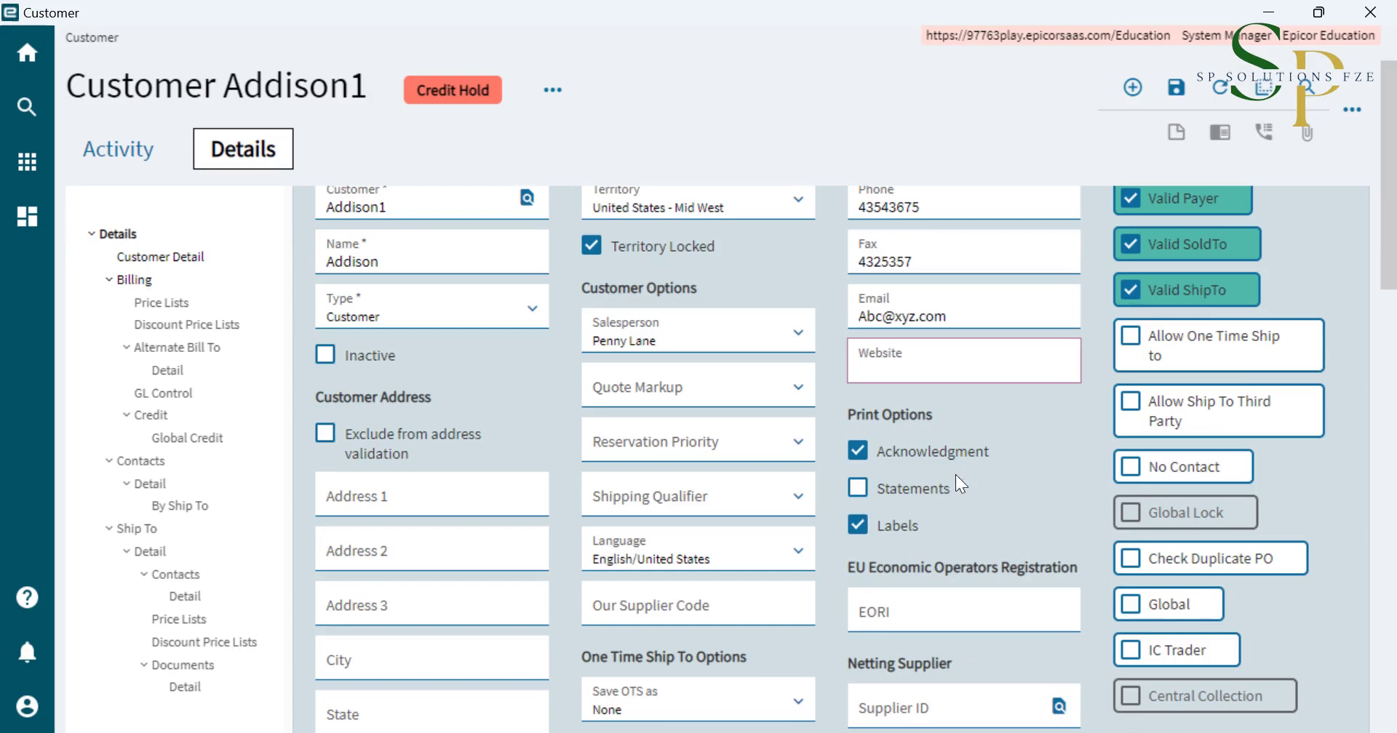
left_click(860, 489)
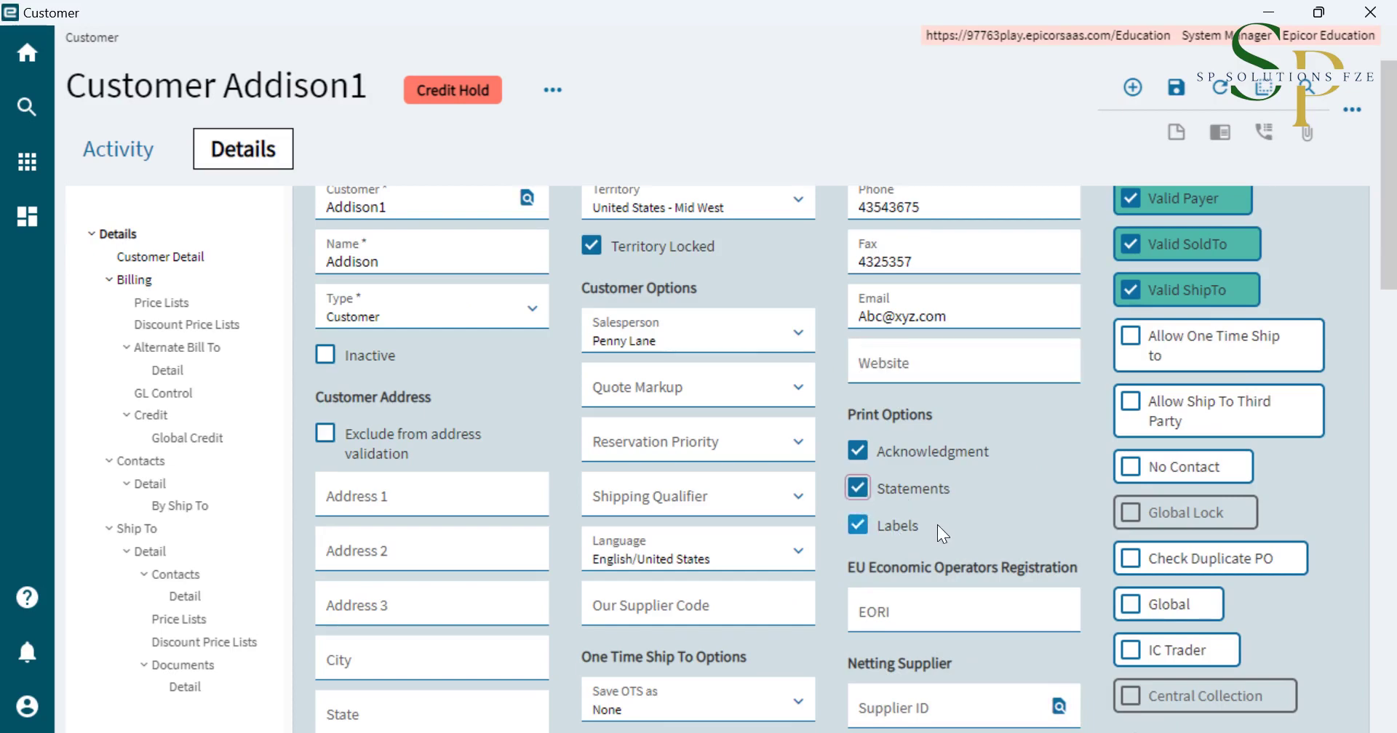
- Enter the first line of the customer's address and save the customer record
scroll(940, 525, "down", 2)
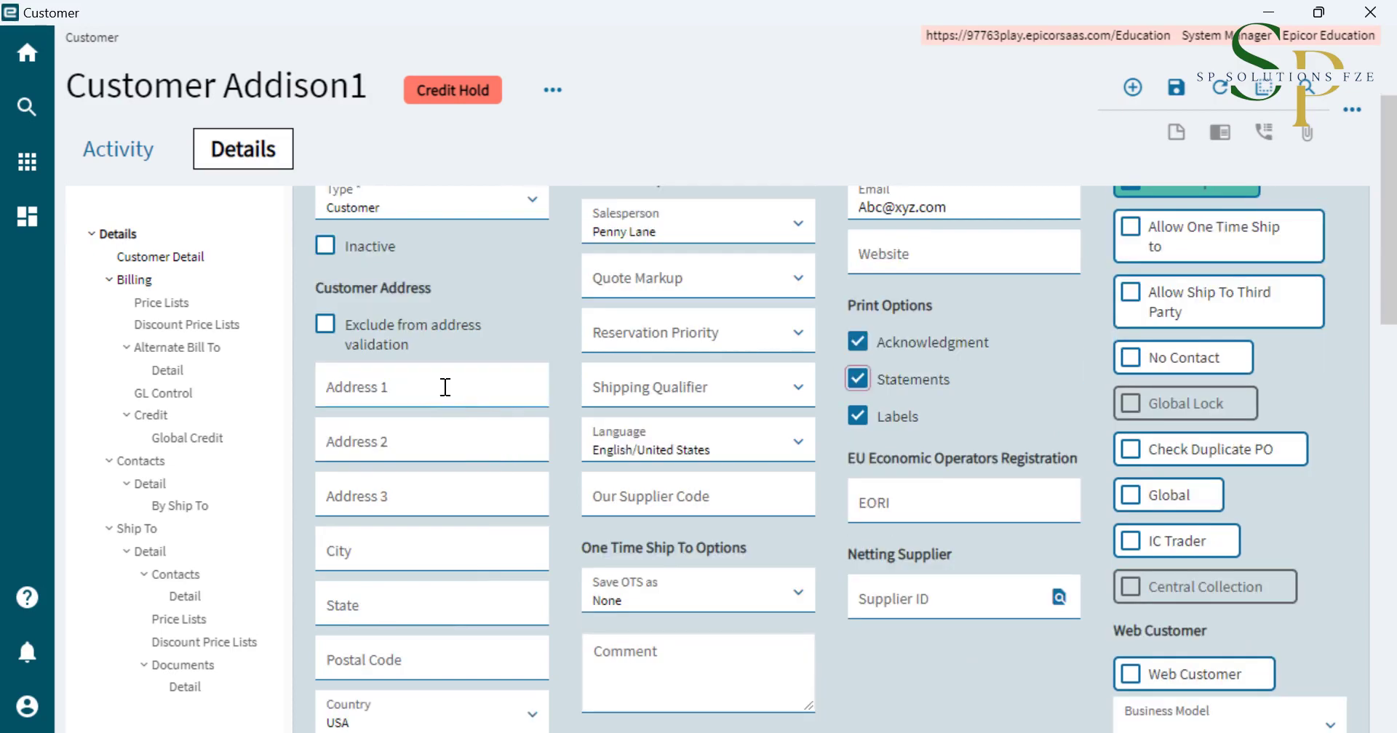
left_click(445, 390)
type("Building -001")
key("Tab")
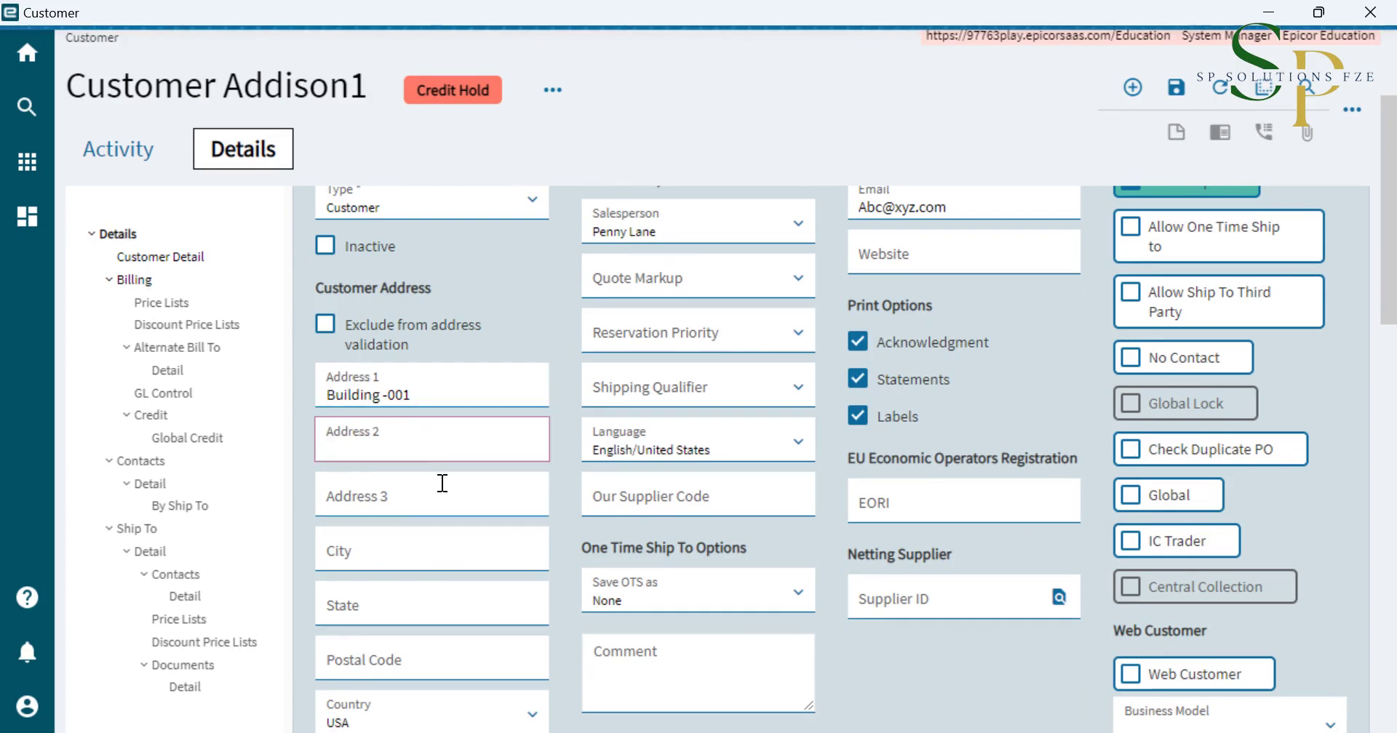
left_click(383, 553)
left_click(377, 603)
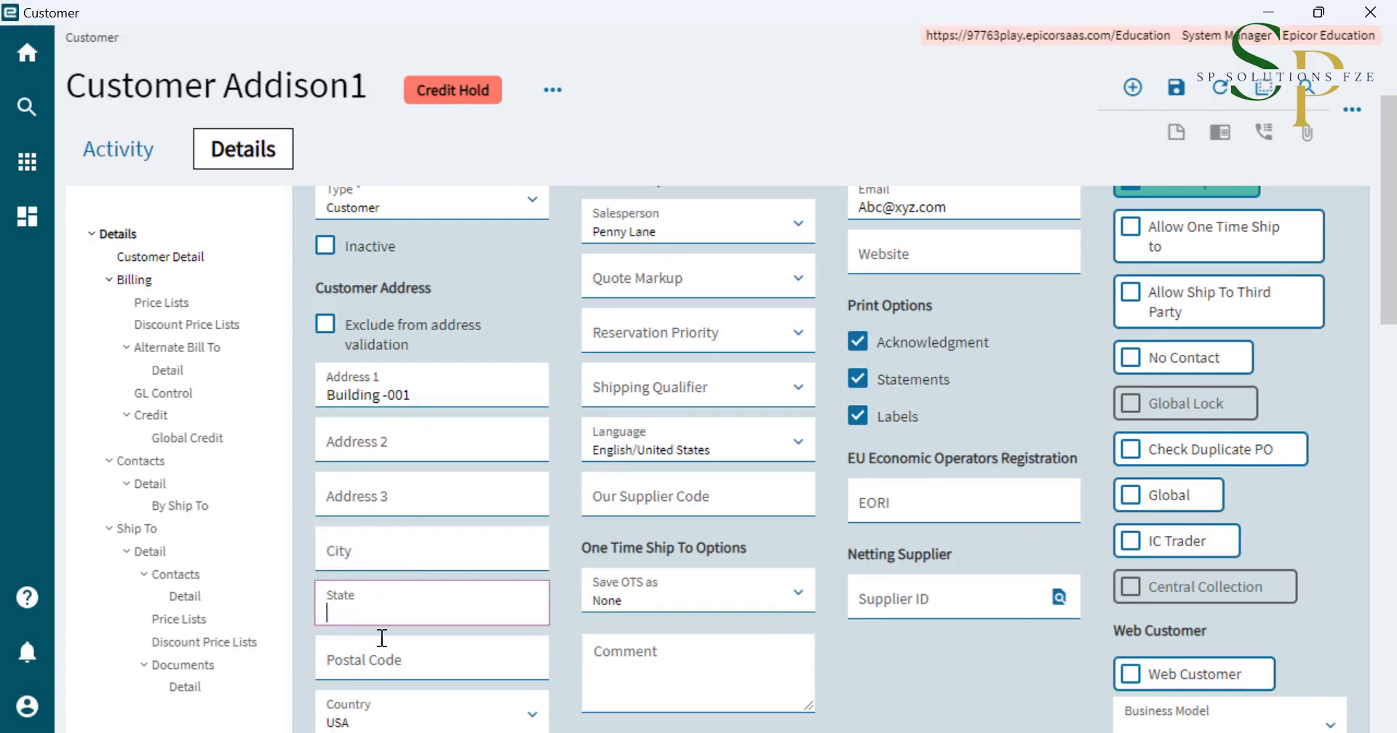
left_click(420, 660)
scroll(422, 647, "down", 4)
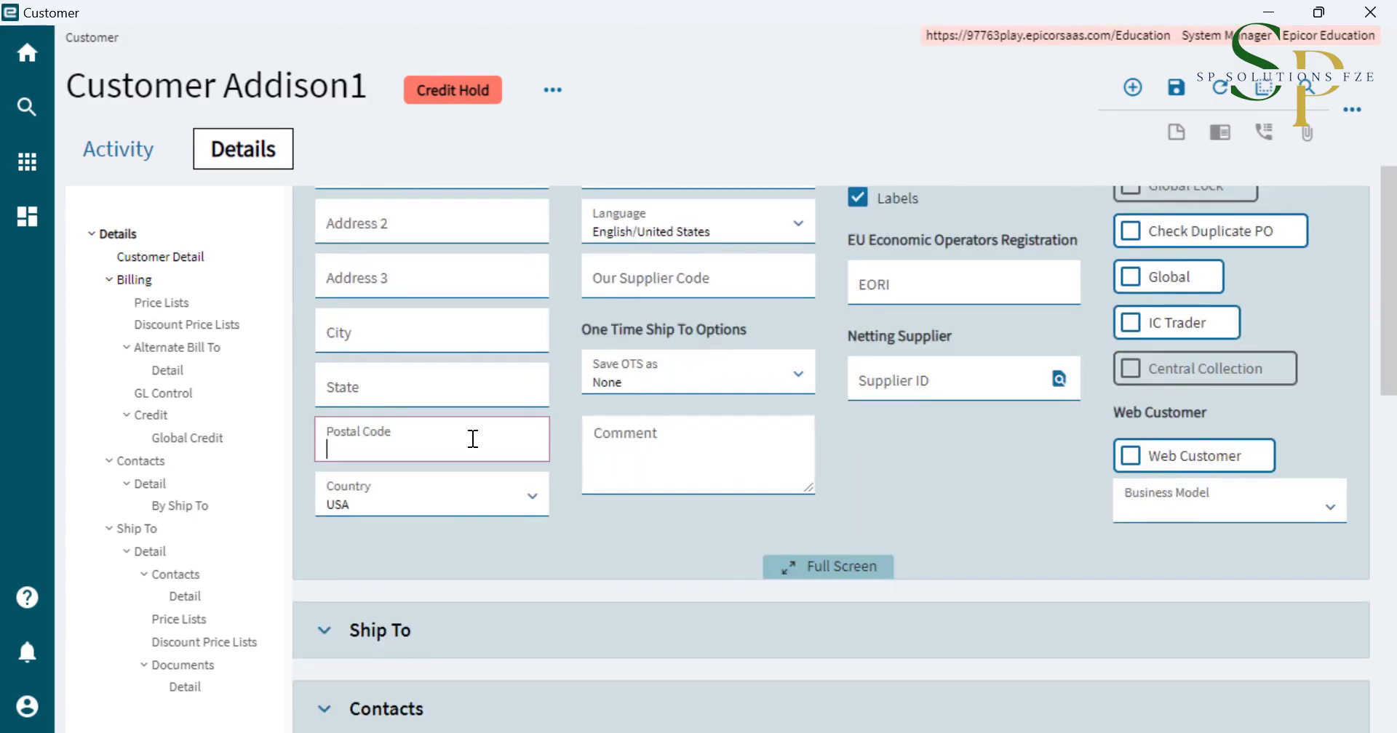
scroll(692, 596, "up", 6)
left_click(1175, 90)
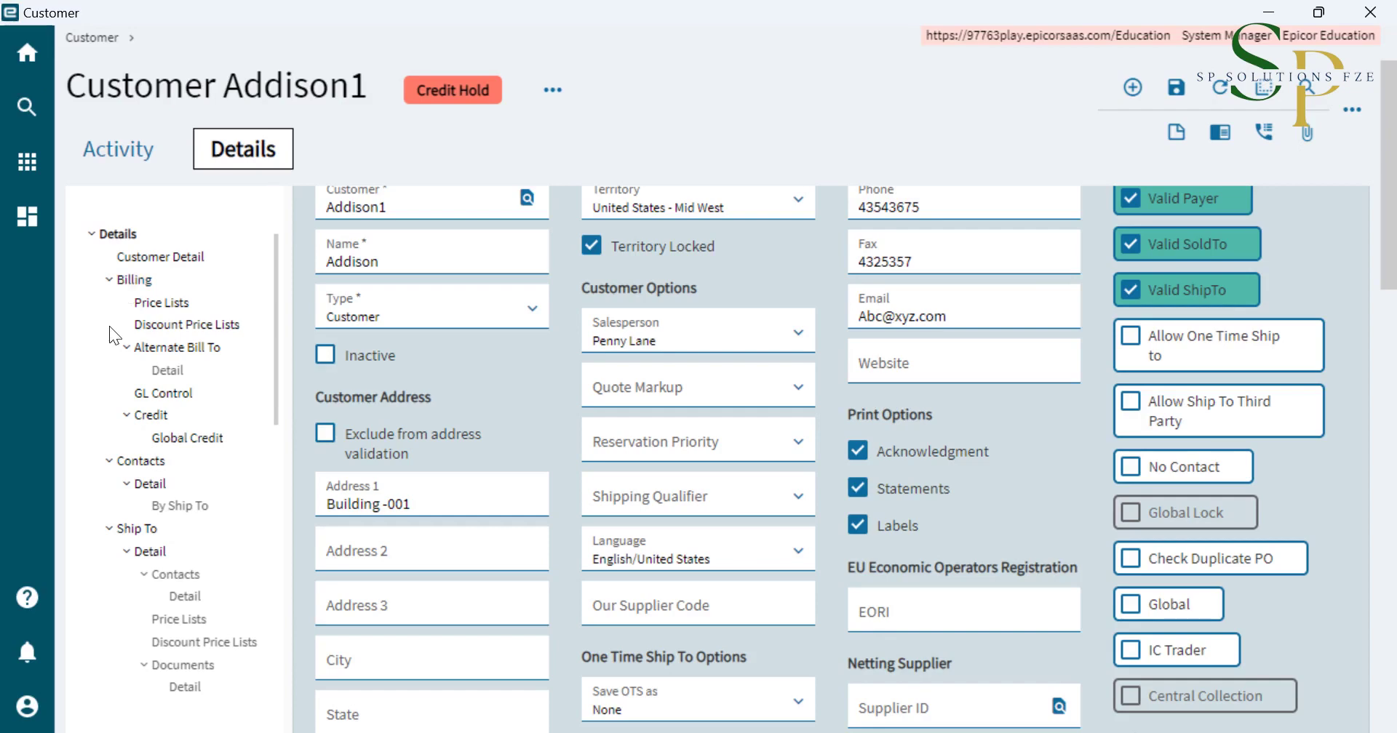
- Open the customer's billing details and set the customer group to Distribution
left_click(128, 286)
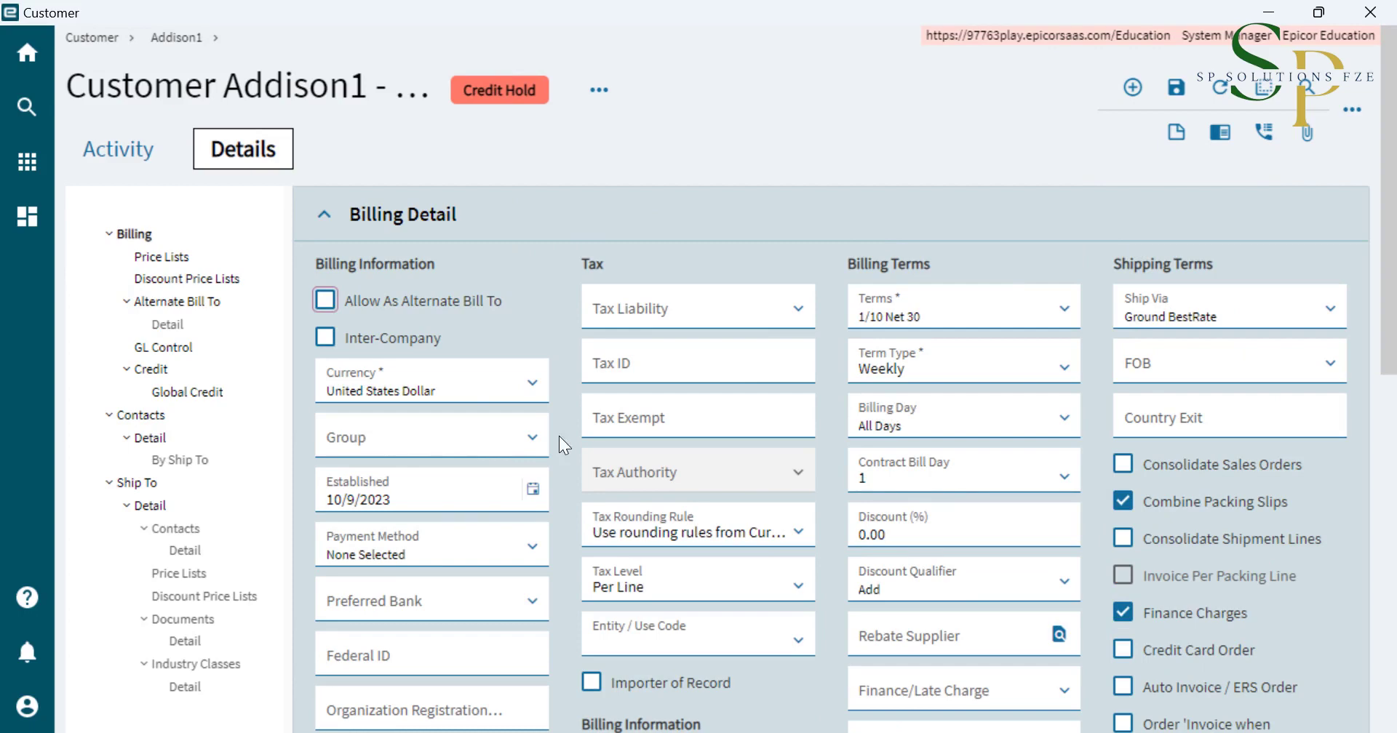
left_click(541, 389)
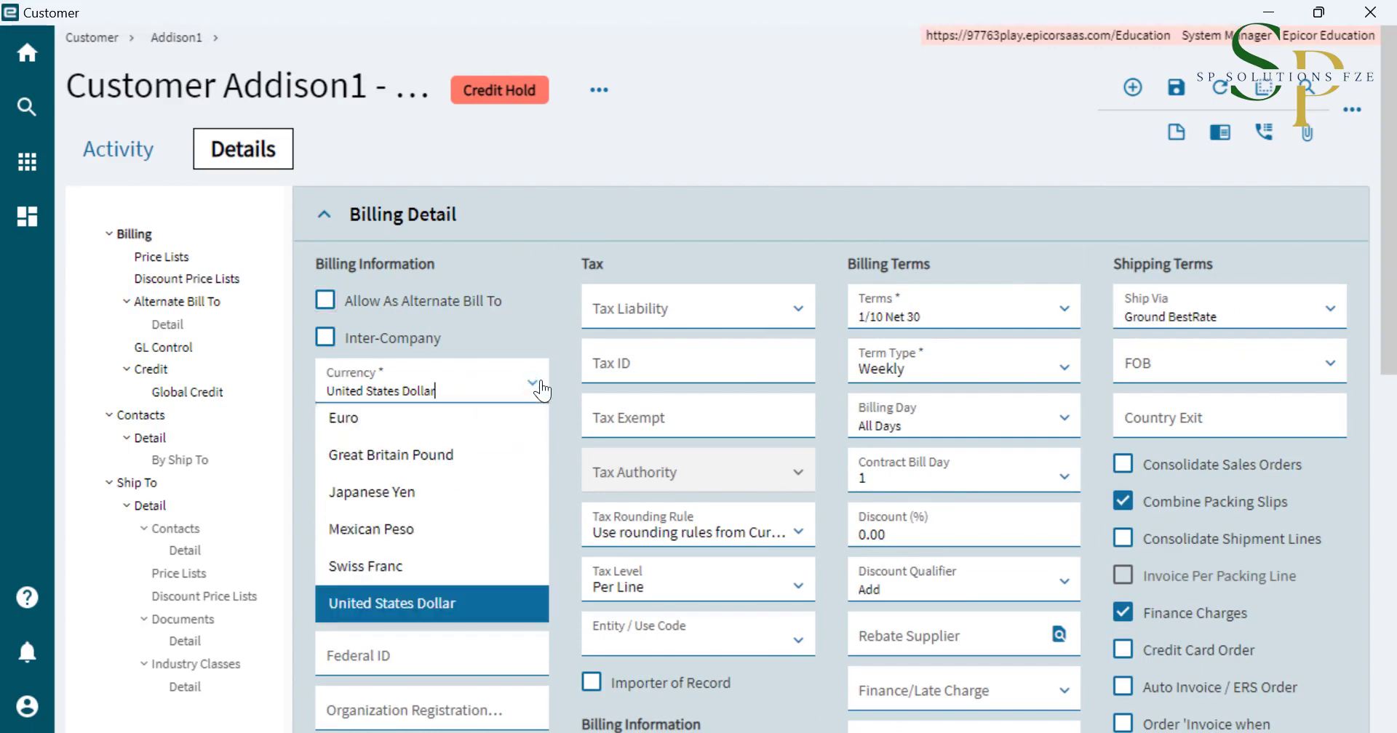
left_click(529, 325)
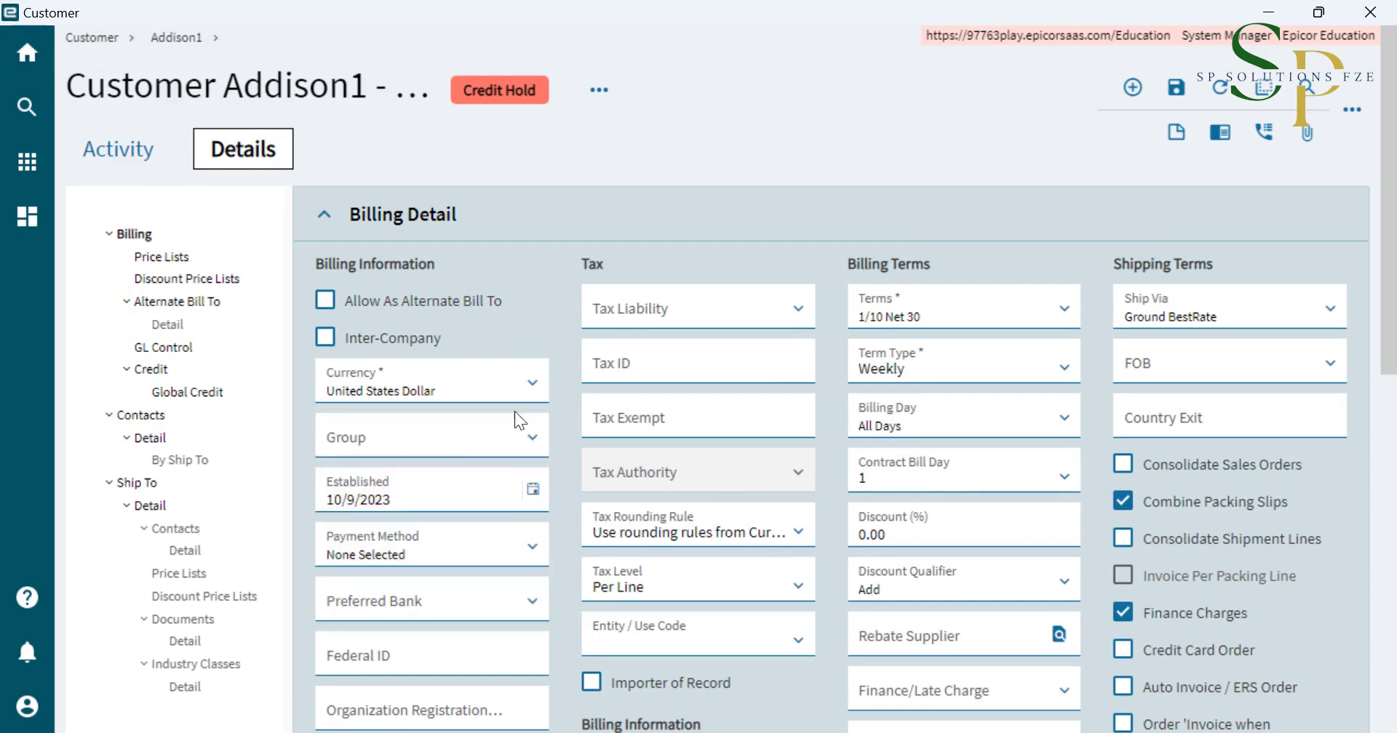
left_click(533, 445)
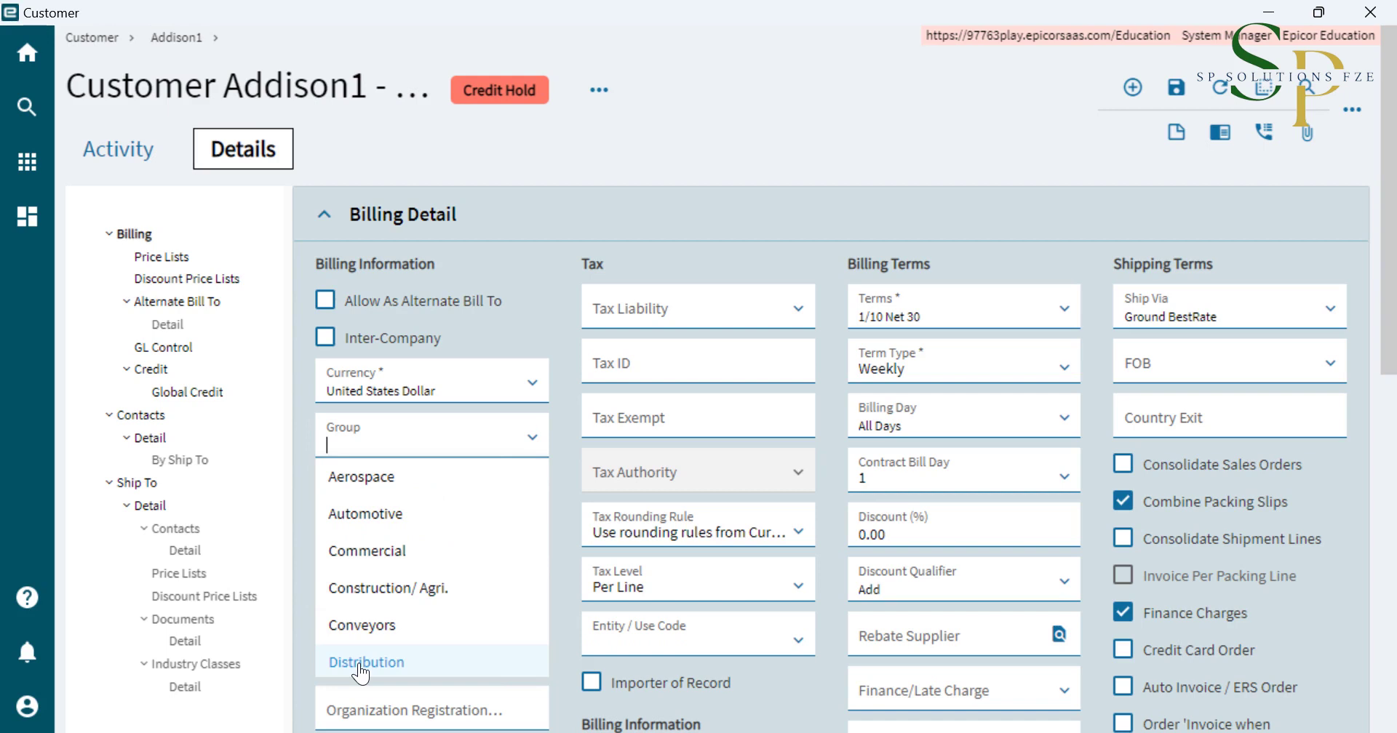
left_click(366, 662)
left_click(429, 493)
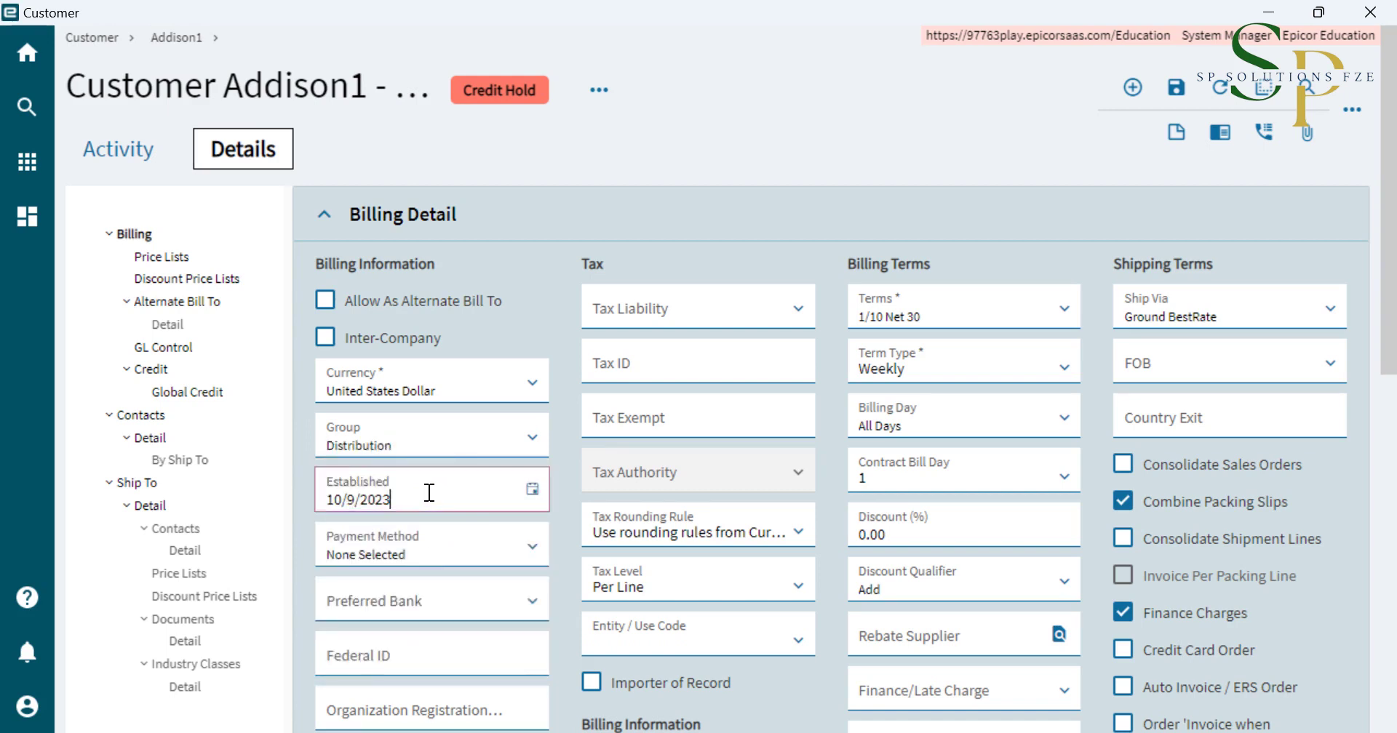
left_click_drag(429, 492, 309, 507)
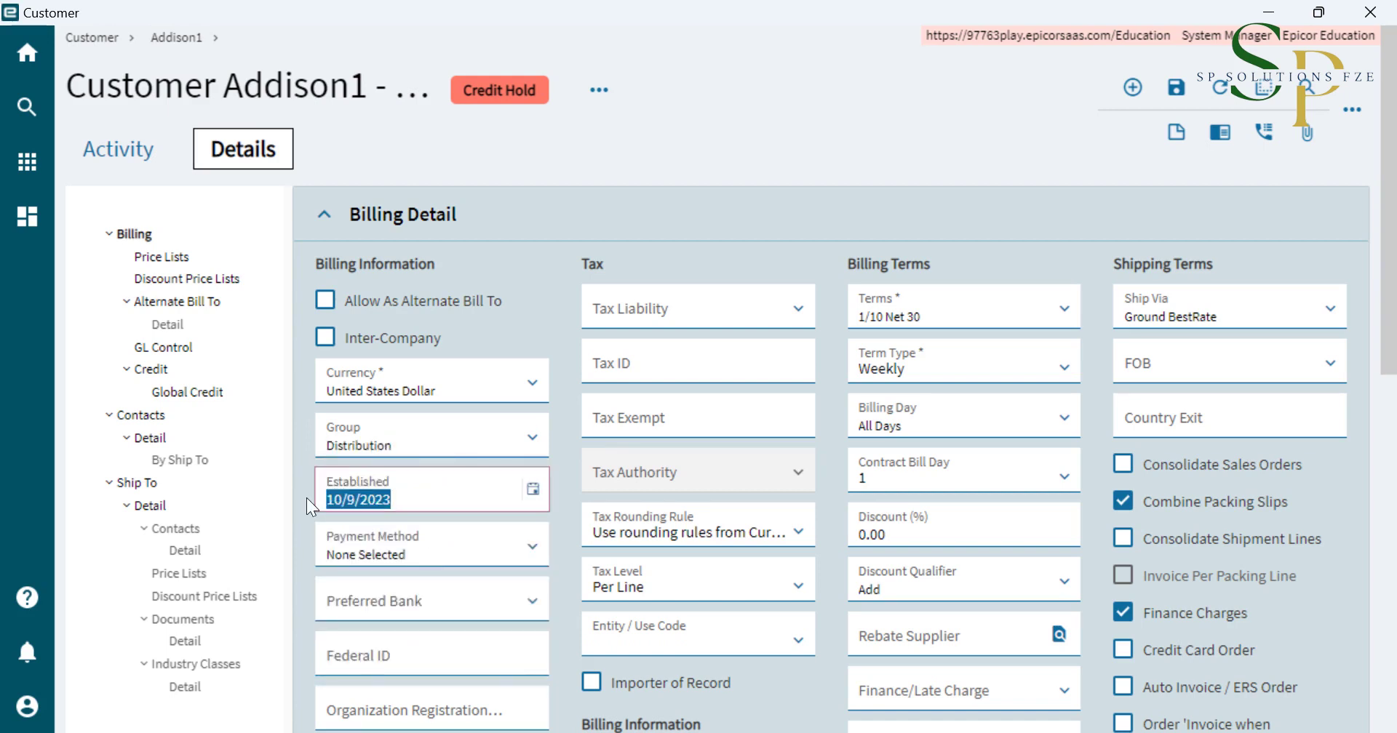
- Set the tax liability to Exempt, the billing terms to Cash on Delivery and the FOB to Ex Works
left_click(798, 313)
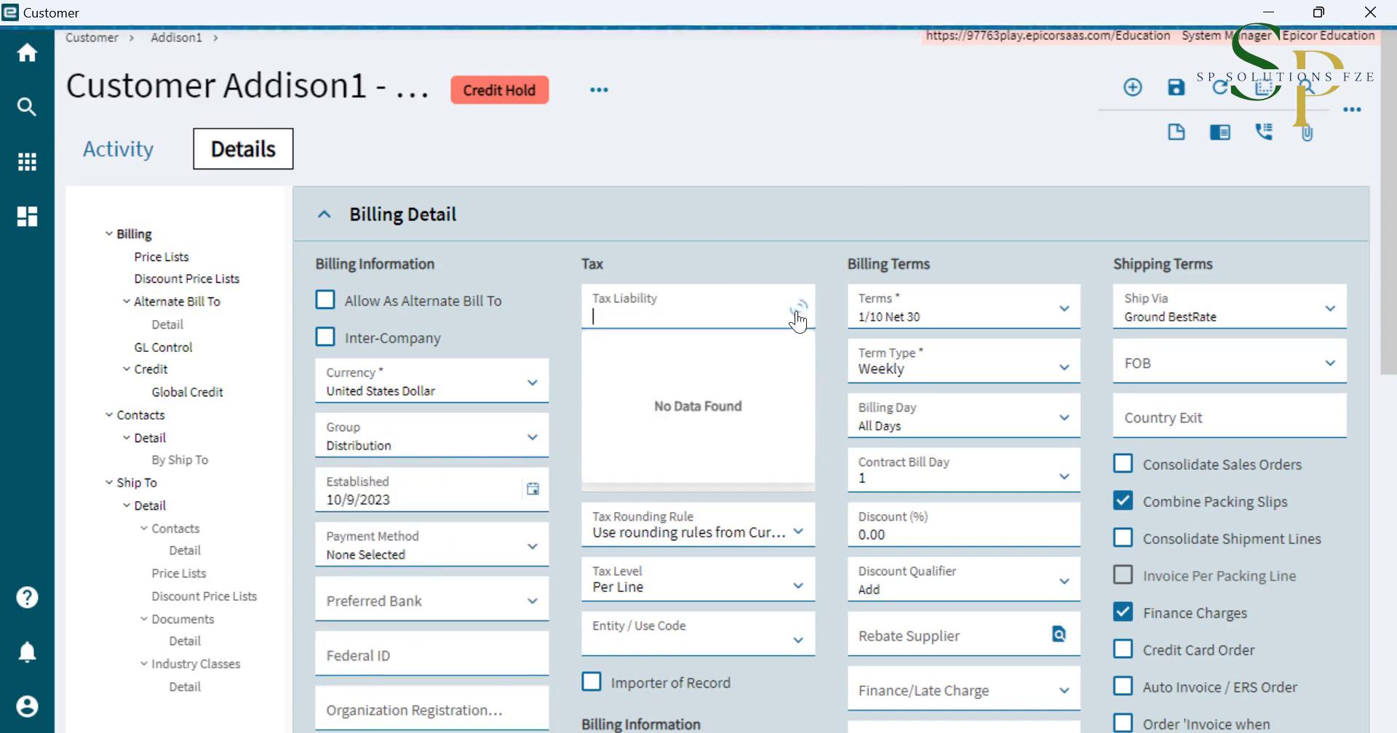
left_click(1062, 314)
left_click(776, 400)
- Open the customer's credit details and set the credit limit to 100,000 and the PI credit limit to 10,000
scroll(1001, 377, "down", 2)
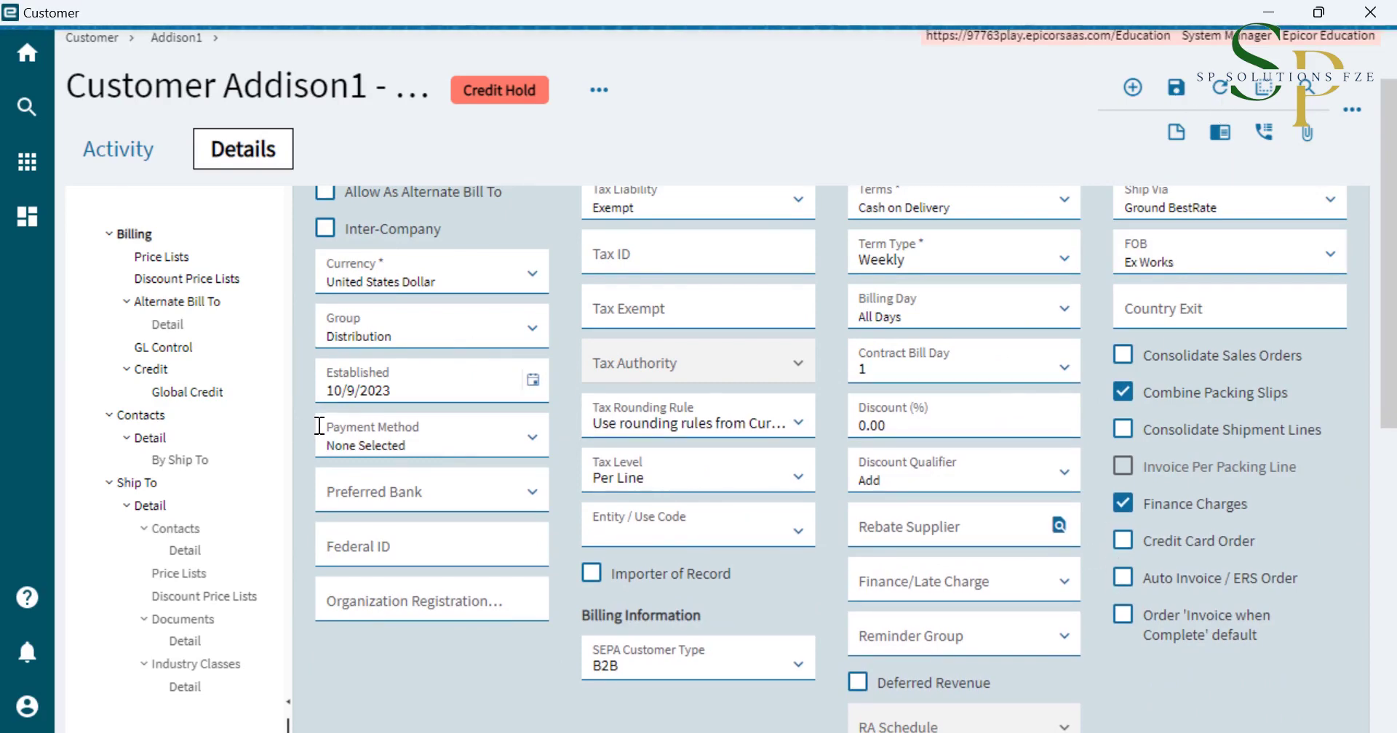
scroll(391, 427, "down", 8)
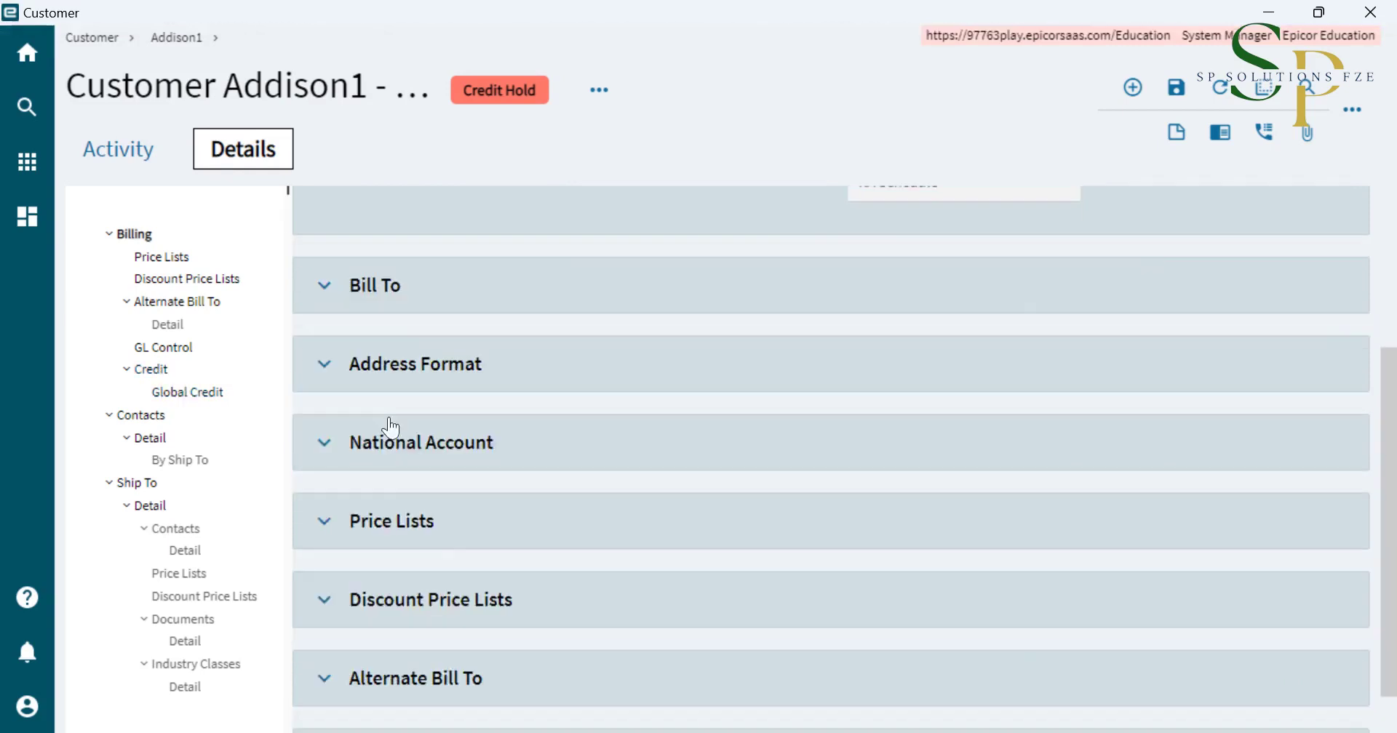
scroll(478, 552, "down", 1)
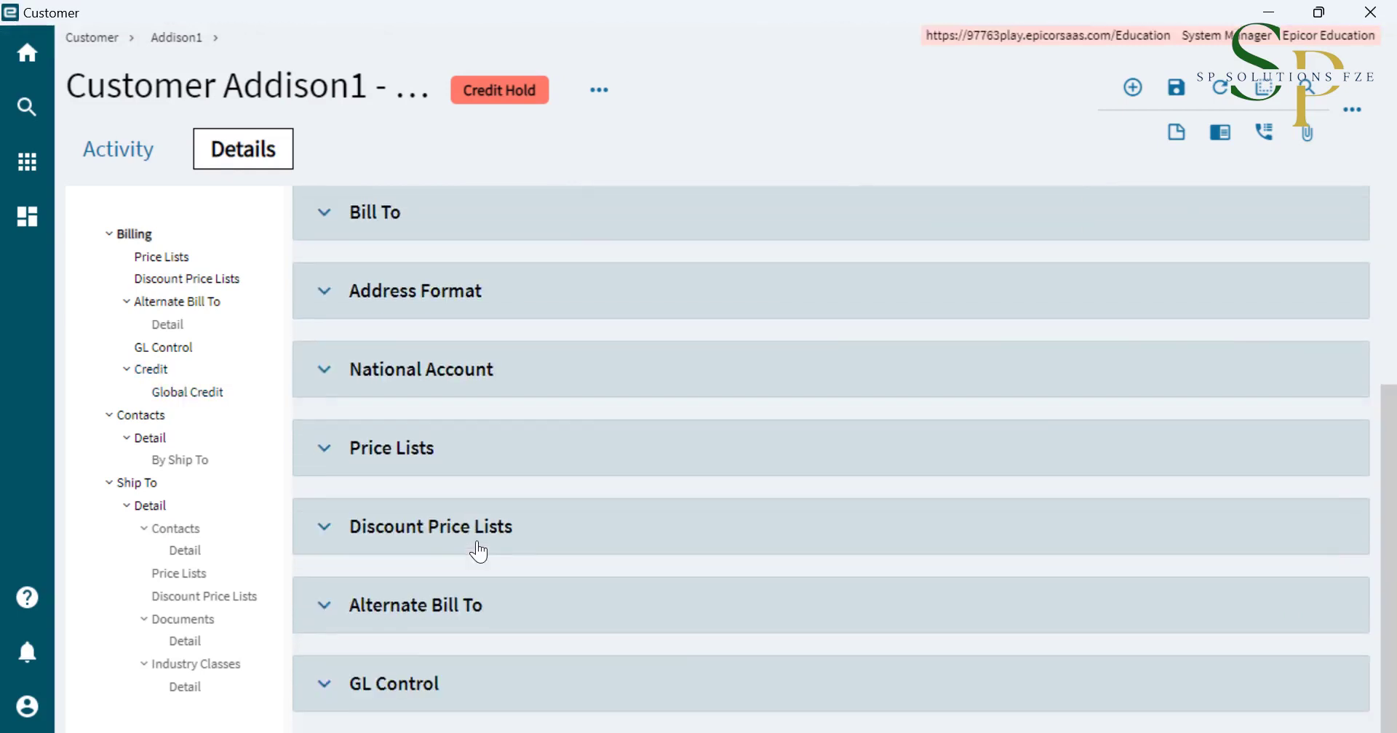
scroll(233, 403, "up", 10)
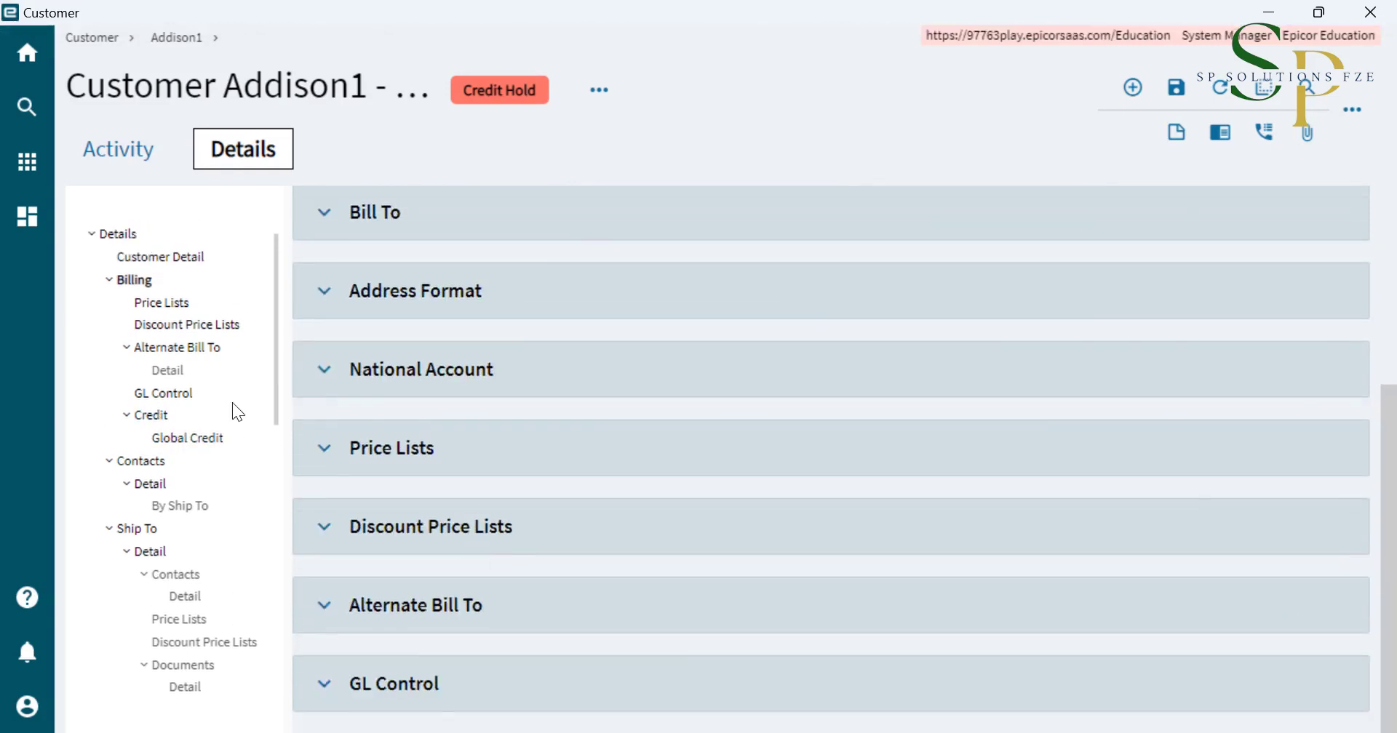
left_click(155, 393)
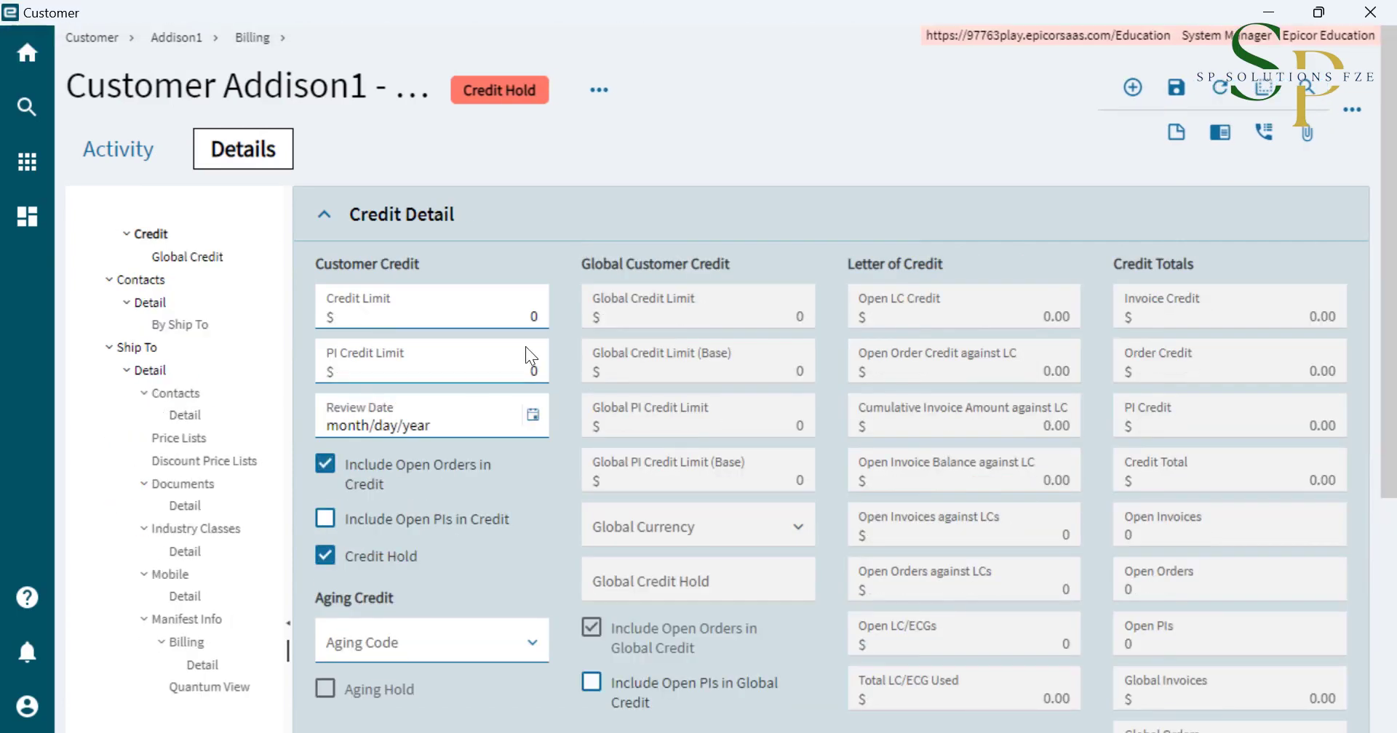
left_click(488, 312)
type("100000")
left_click(448, 371)
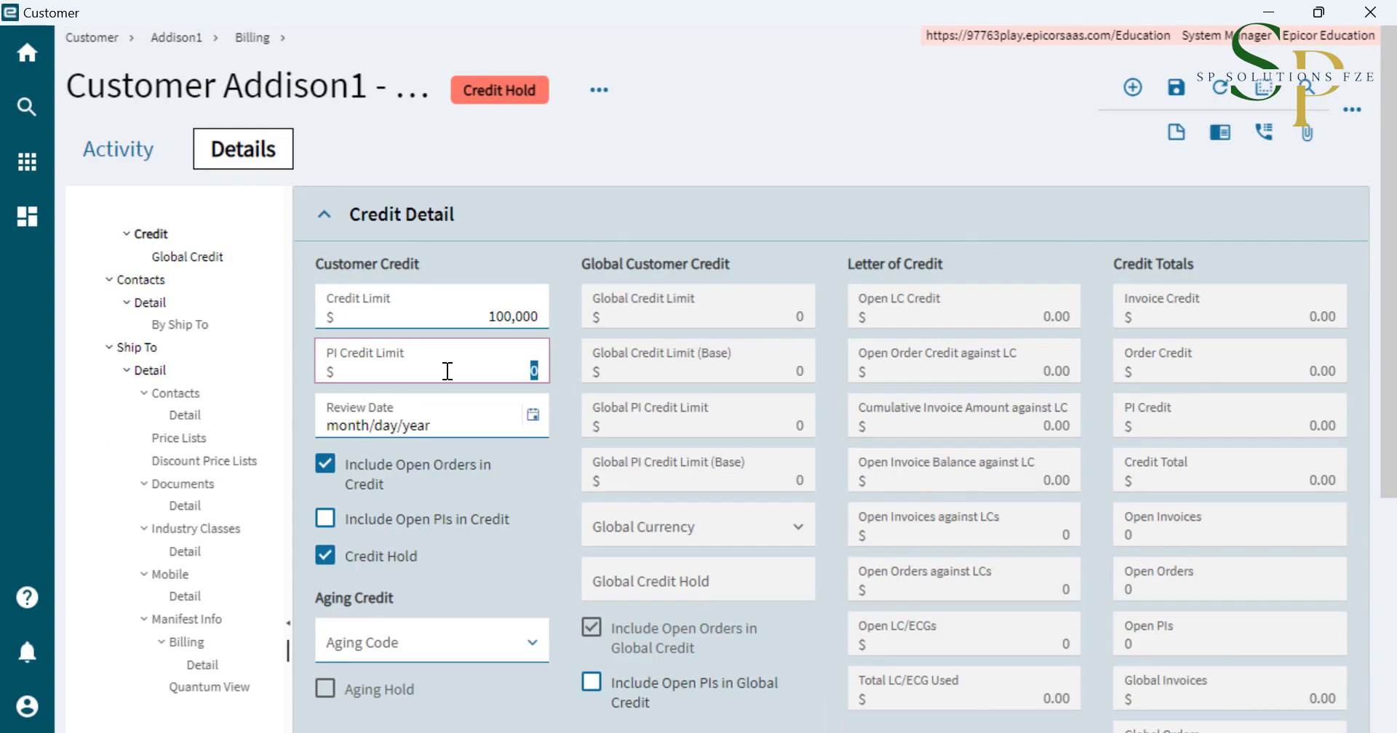
type("10,000")
key("Tab")
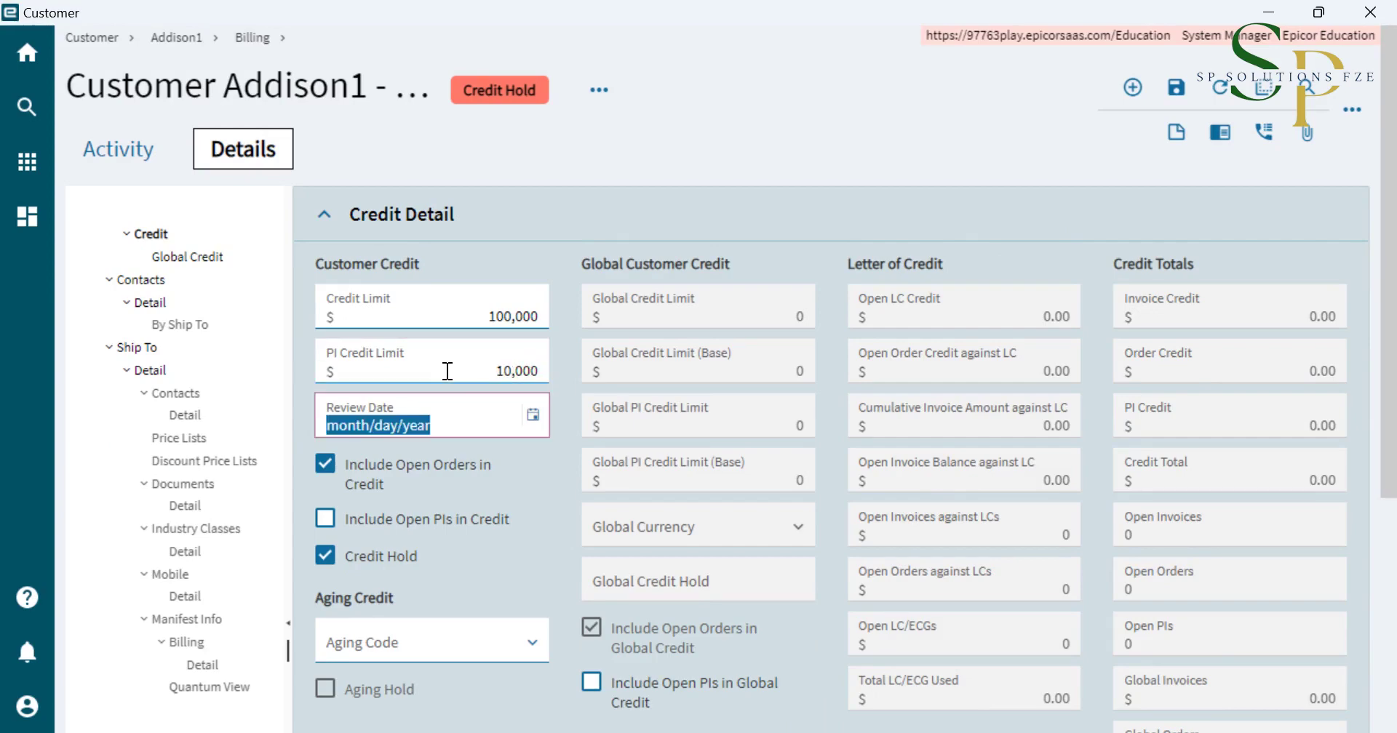
- Take the customer off credit hold and save the customer record
left_click(325, 554)
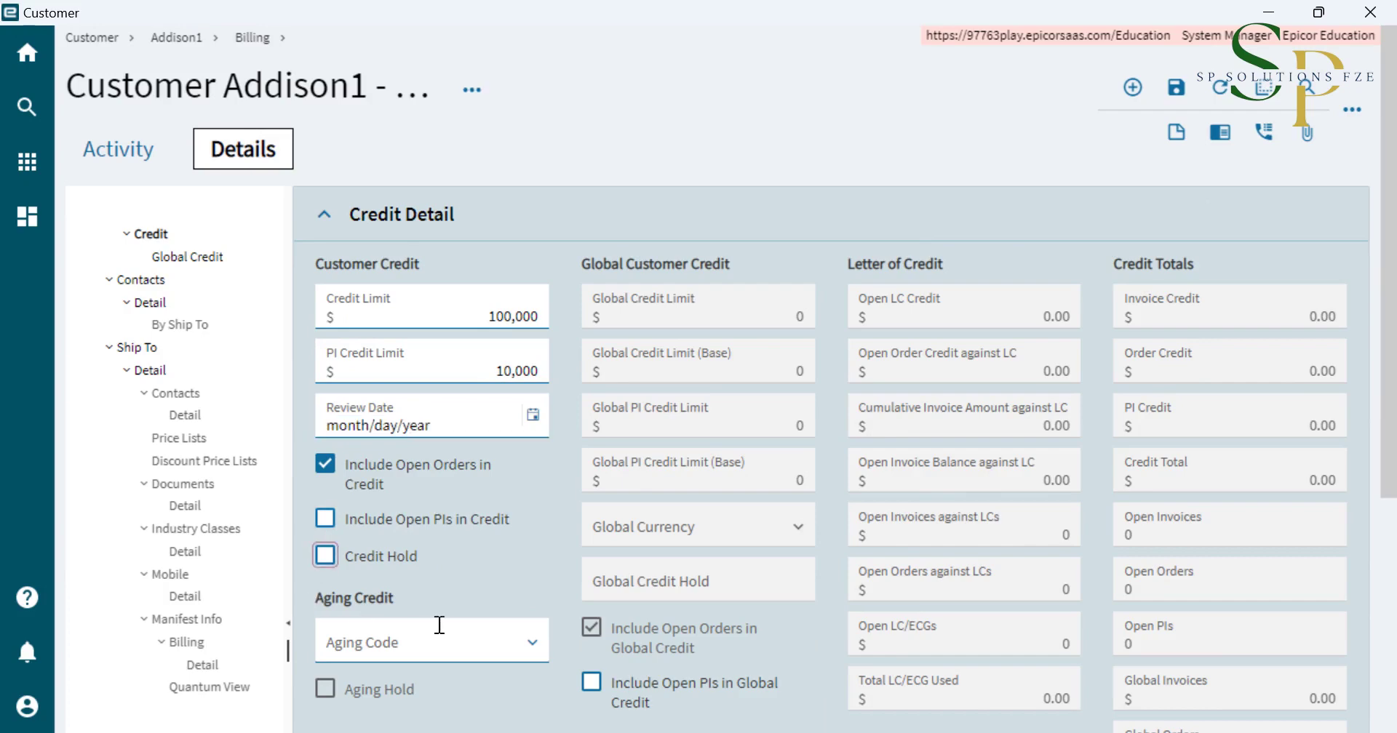
left_click(1177, 87)
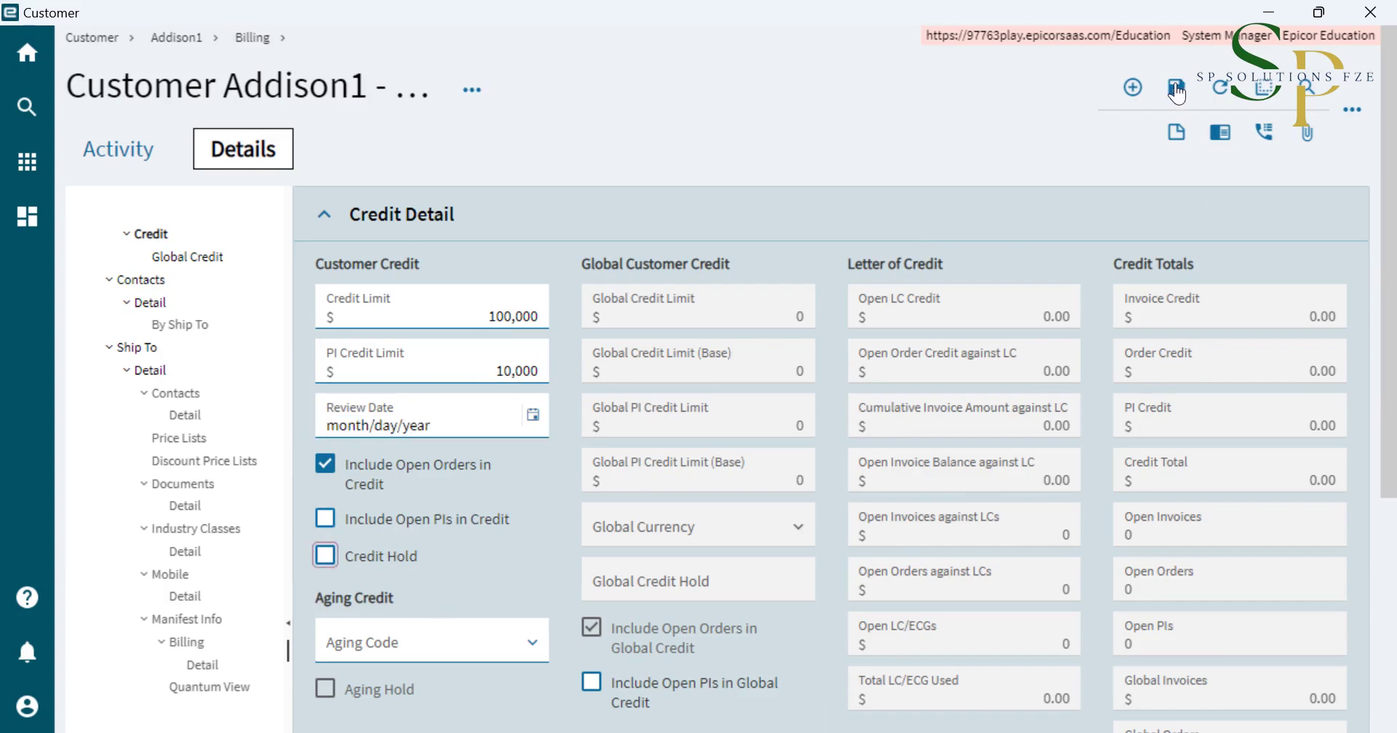
left_click(476, 315)
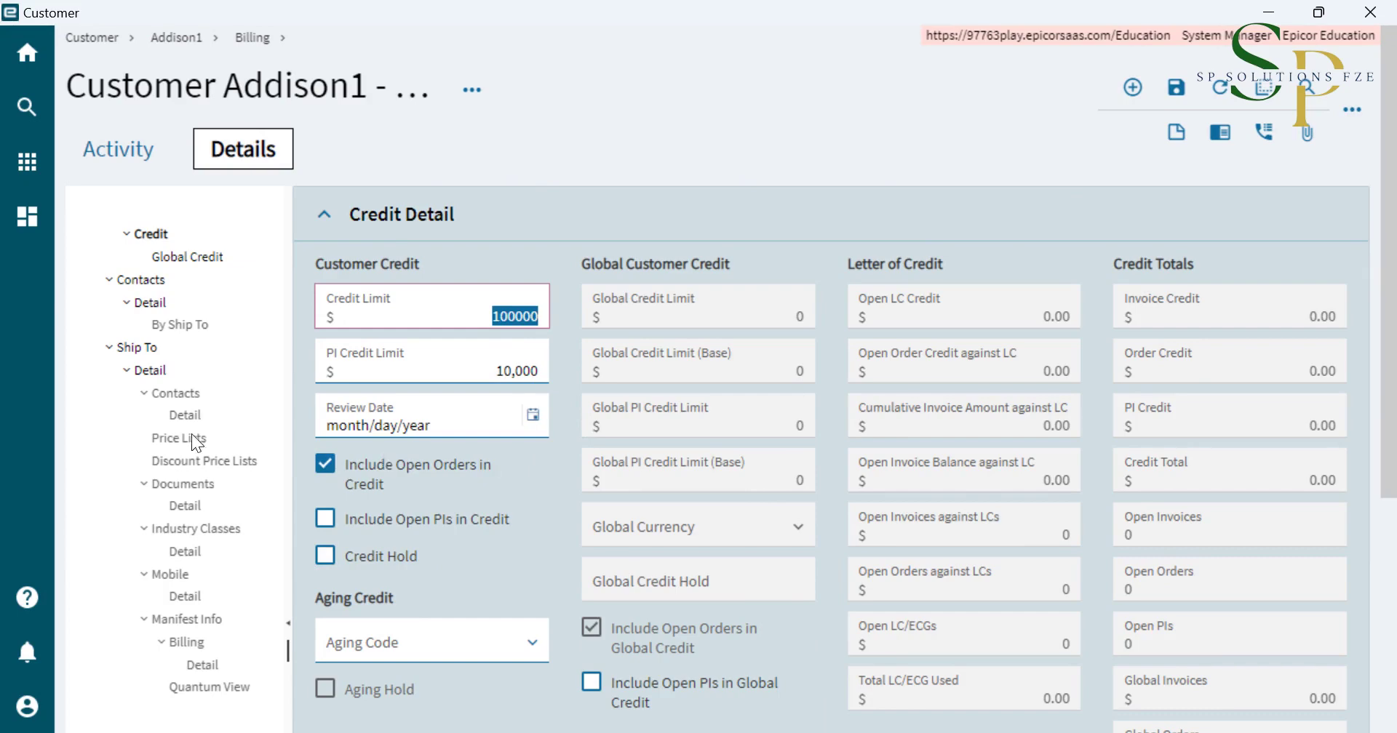
- Open the customer's billing GL control list and add a record with the GL control type AR Account
scroll(161, 434, "down", 5)
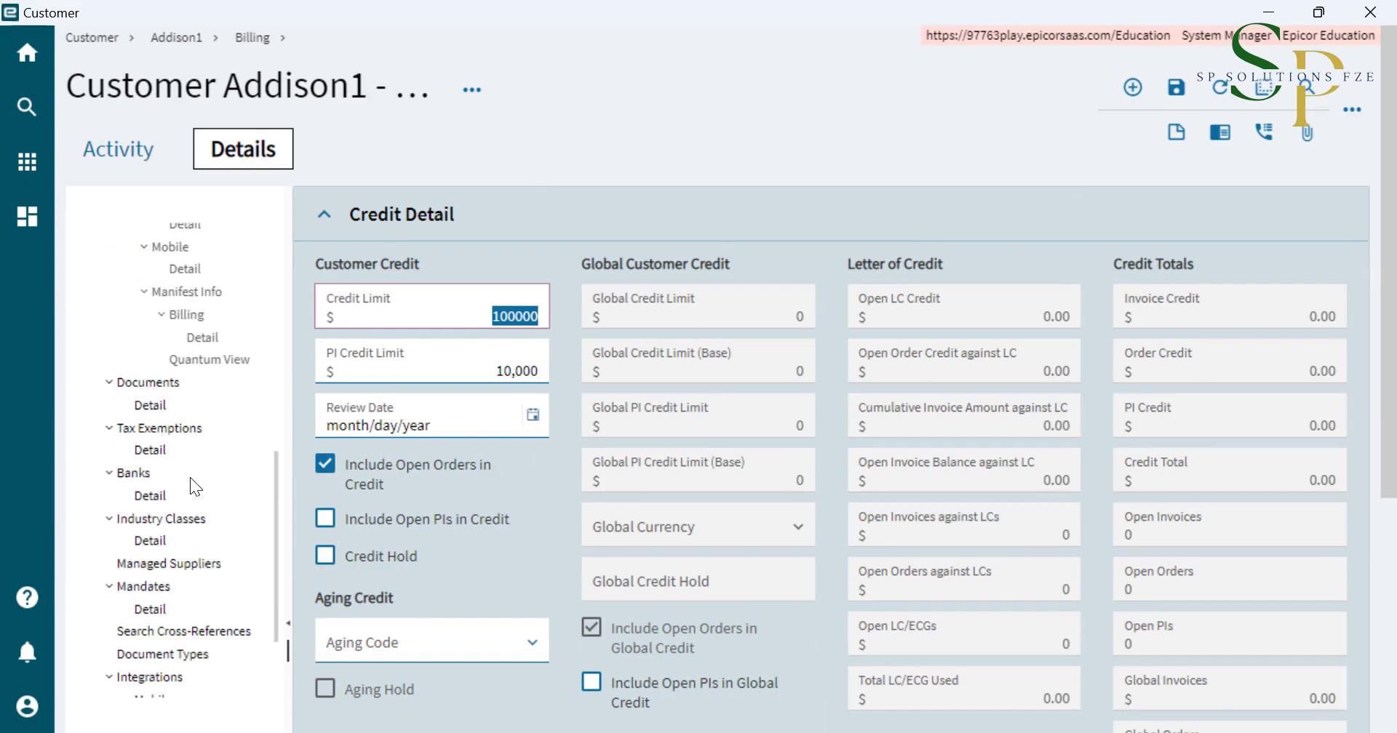
scroll(190, 477, "up", 5)
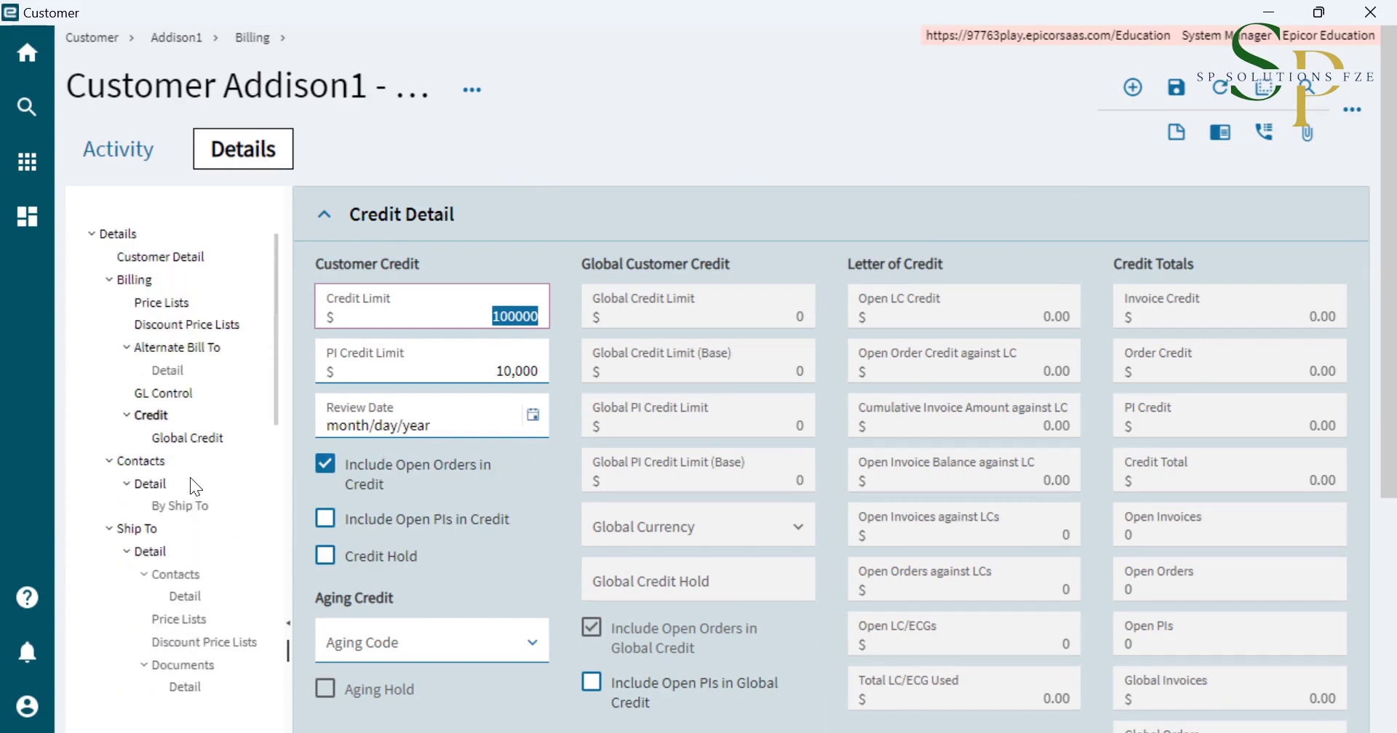
left_click(167, 396)
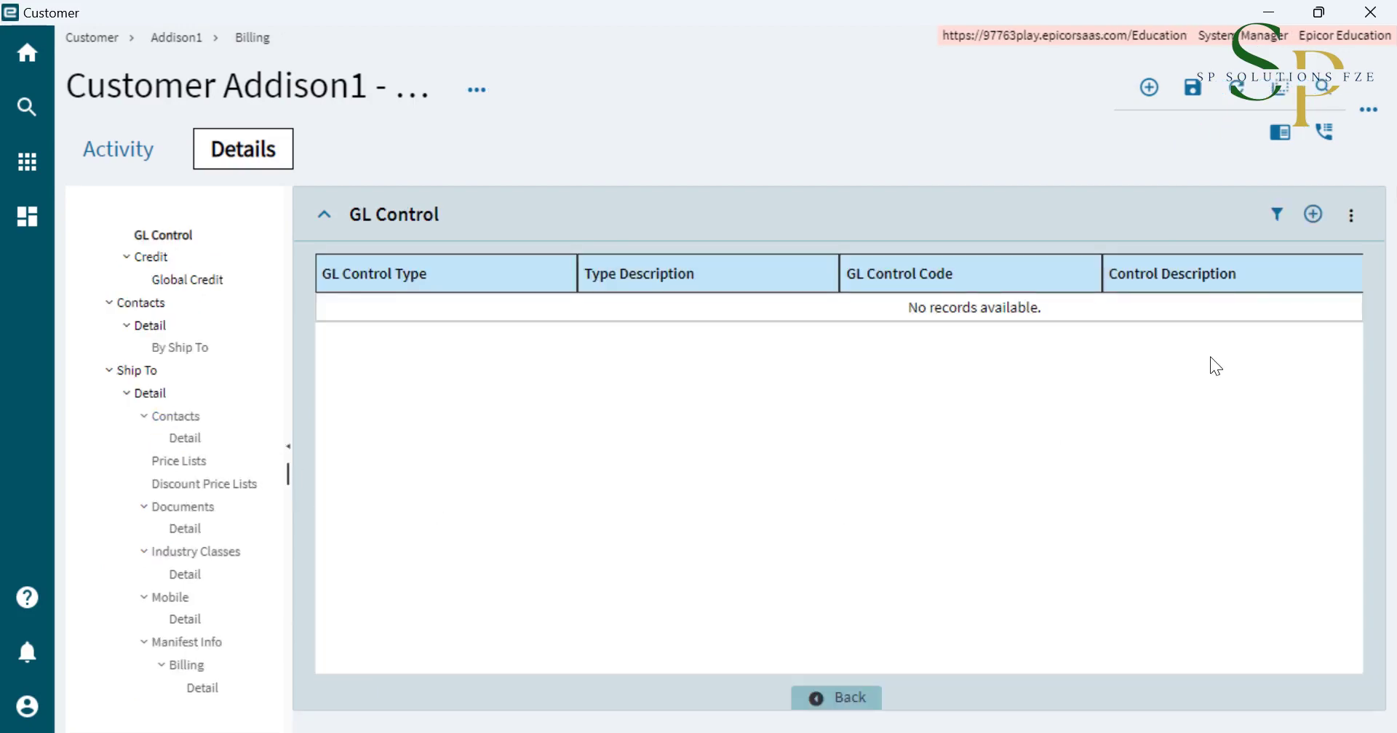
left_click(1314, 214)
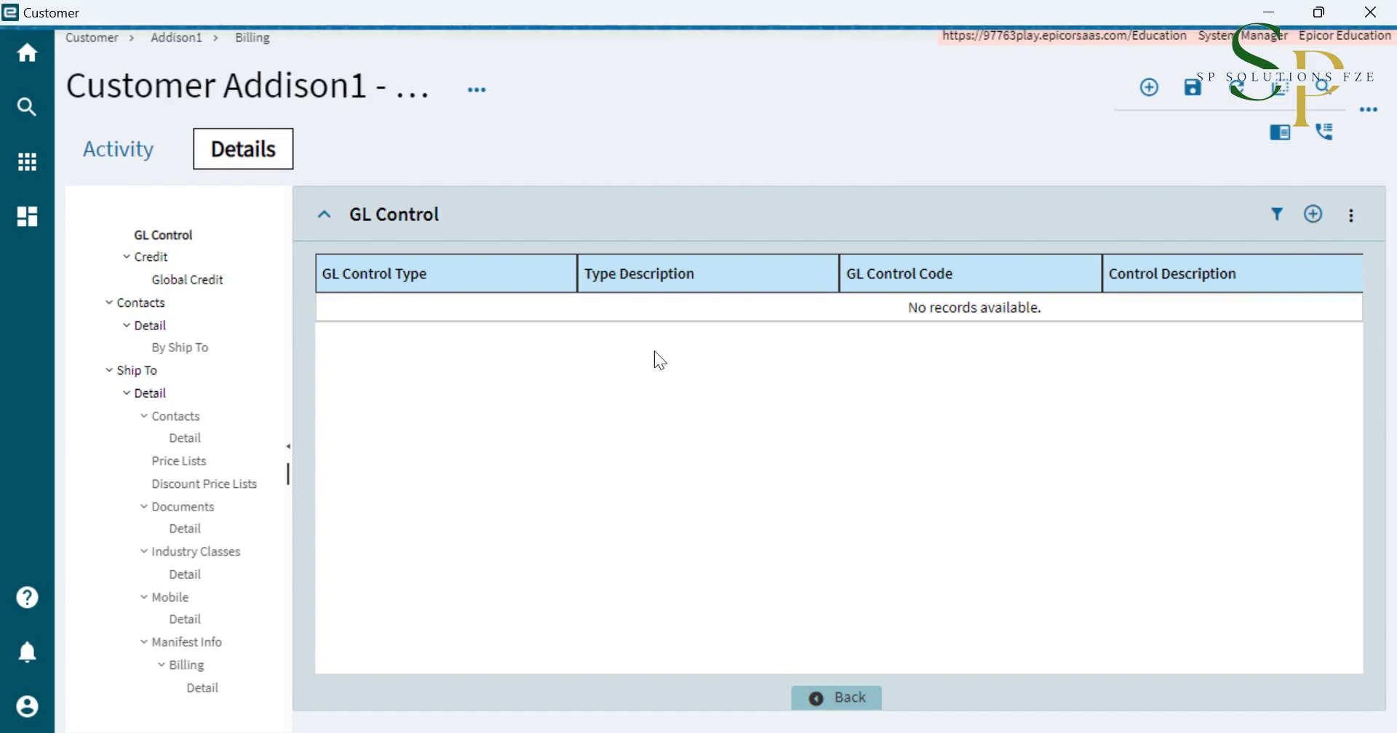
left_click(547, 320)
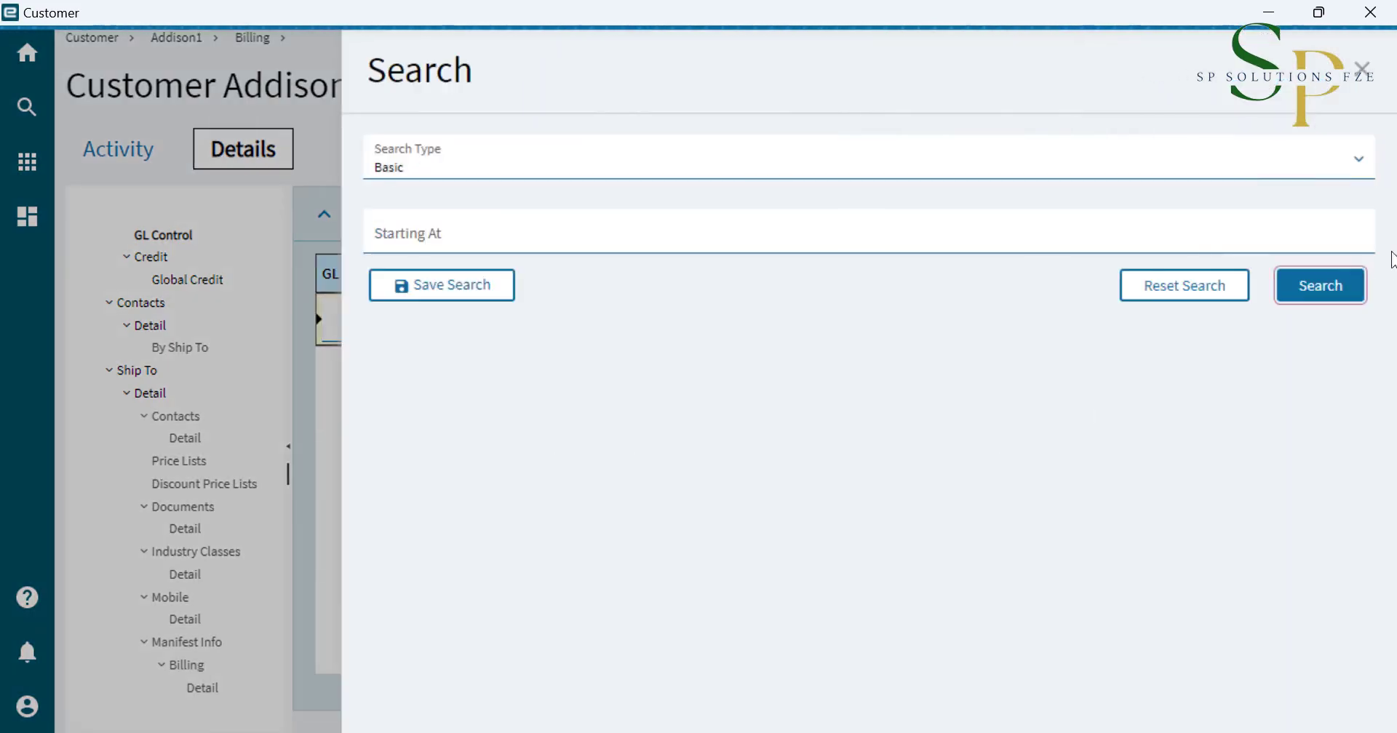
left_click(1303, 294)
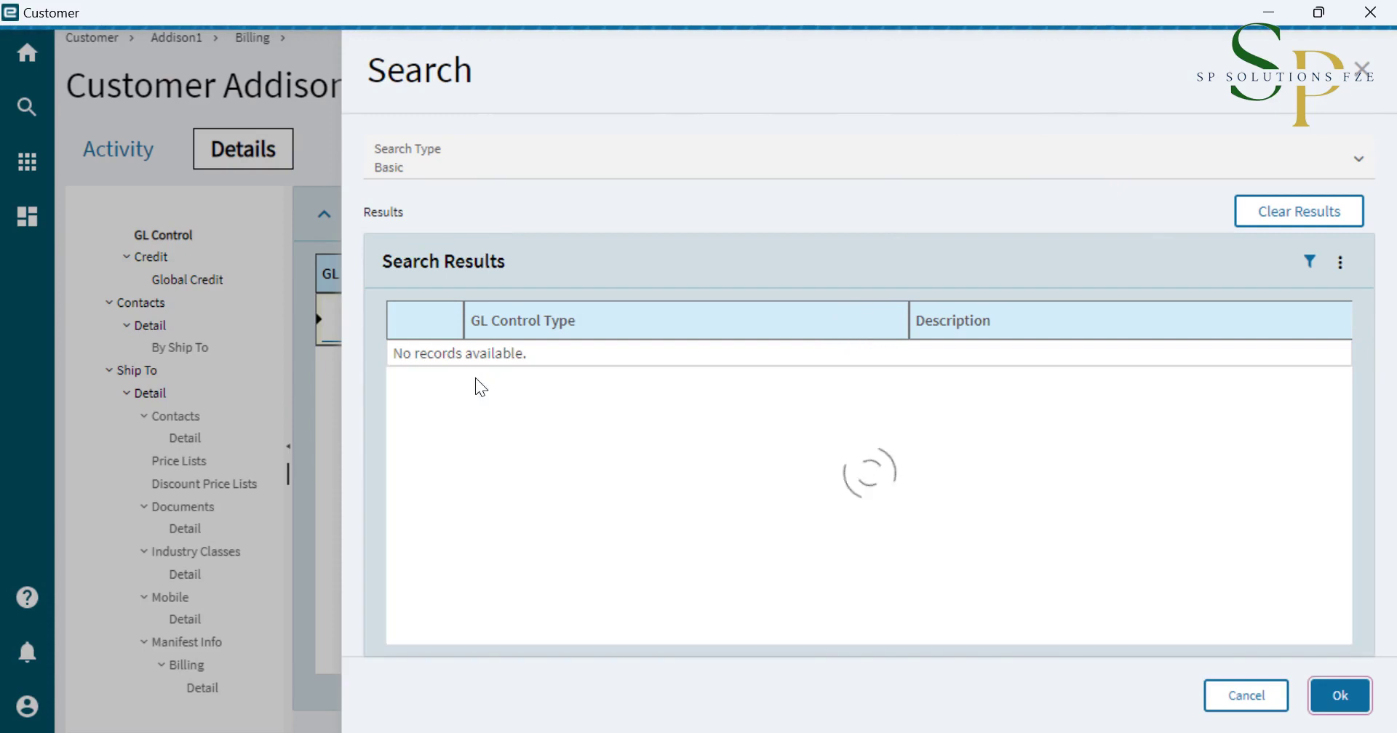
double_click(478, 357)
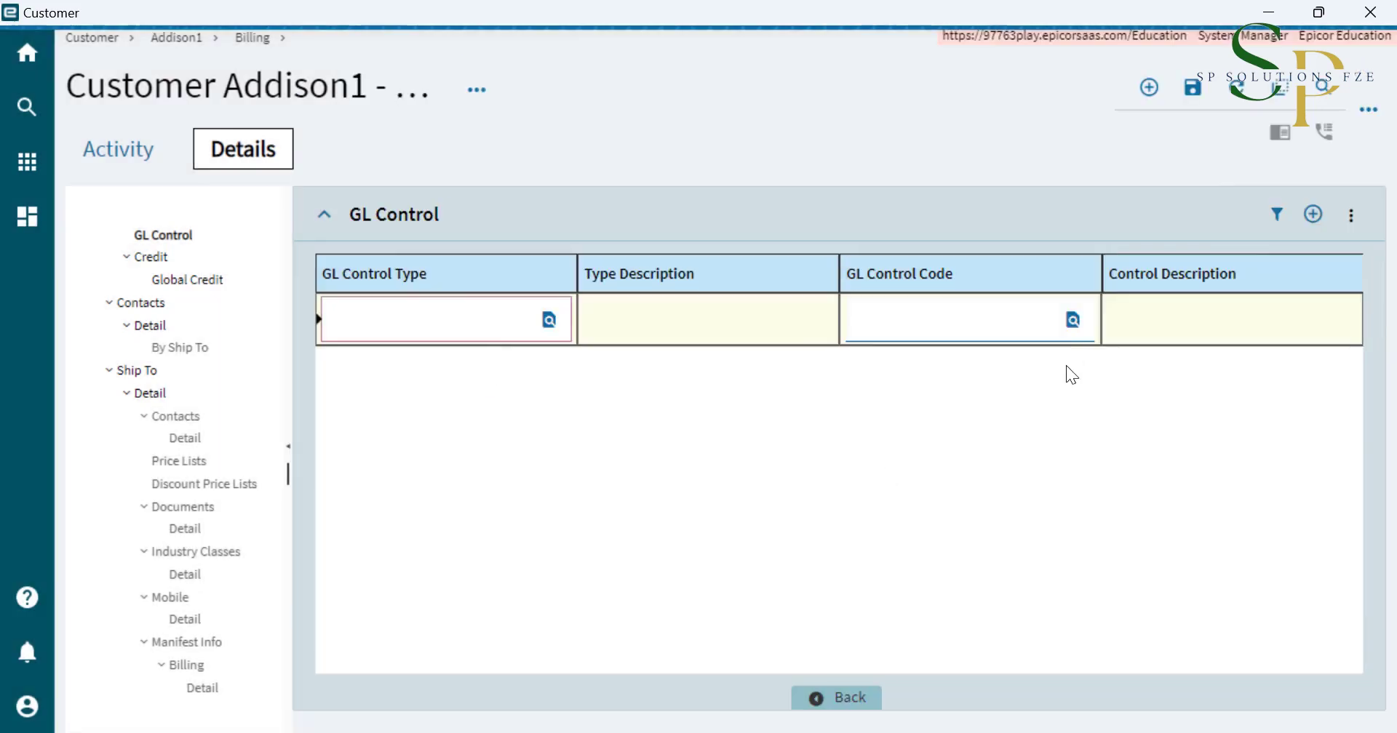
- Assign the GL control code Default to the AR Account record and return to the main customer details
left_click(1072, 320)
left_click(1293, 348)
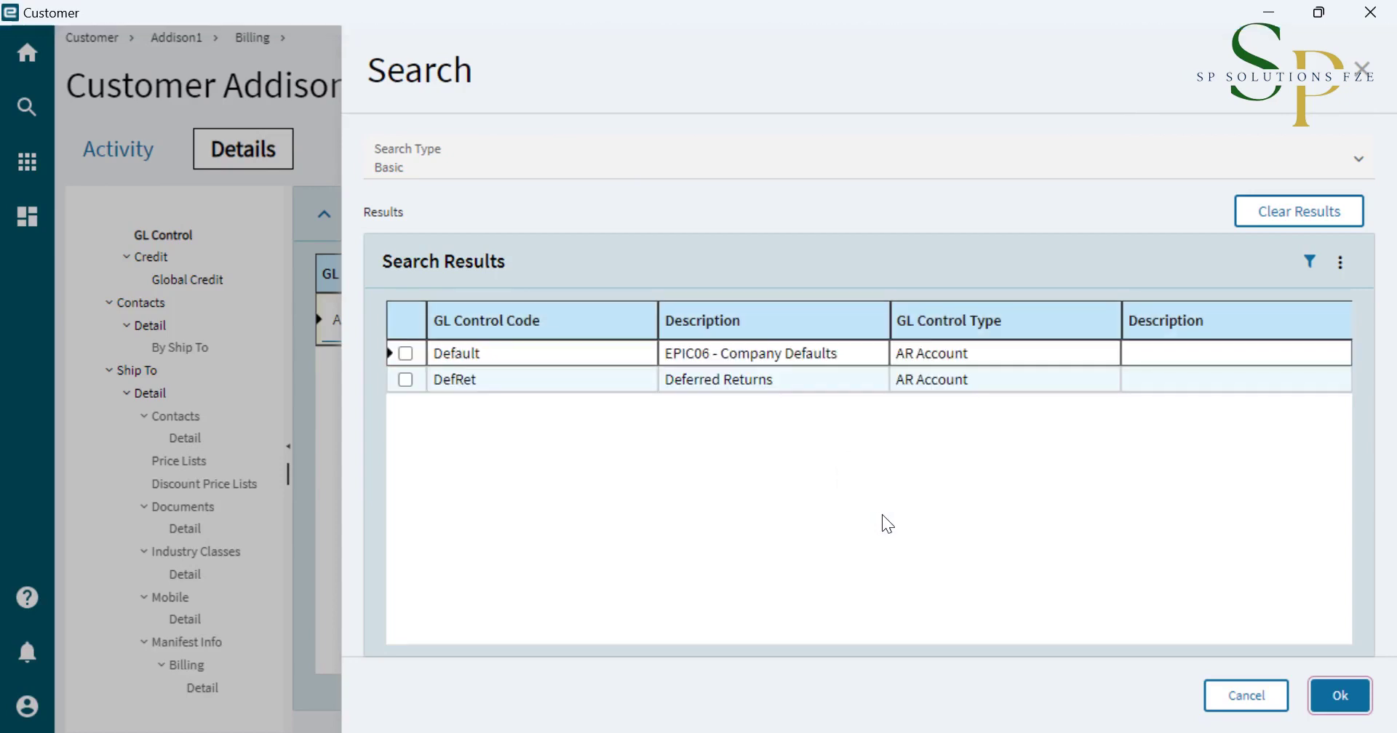
double_click(412, 349)
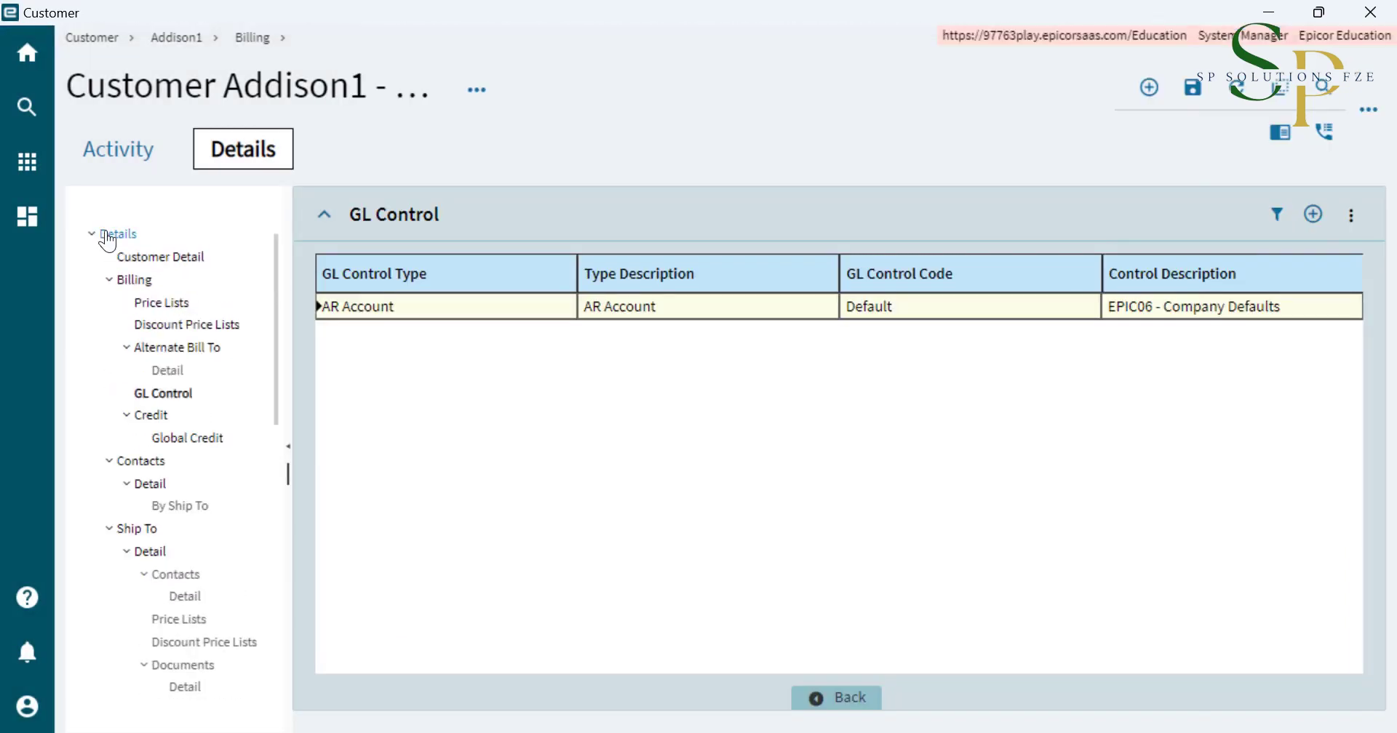
left_click(107, 235)
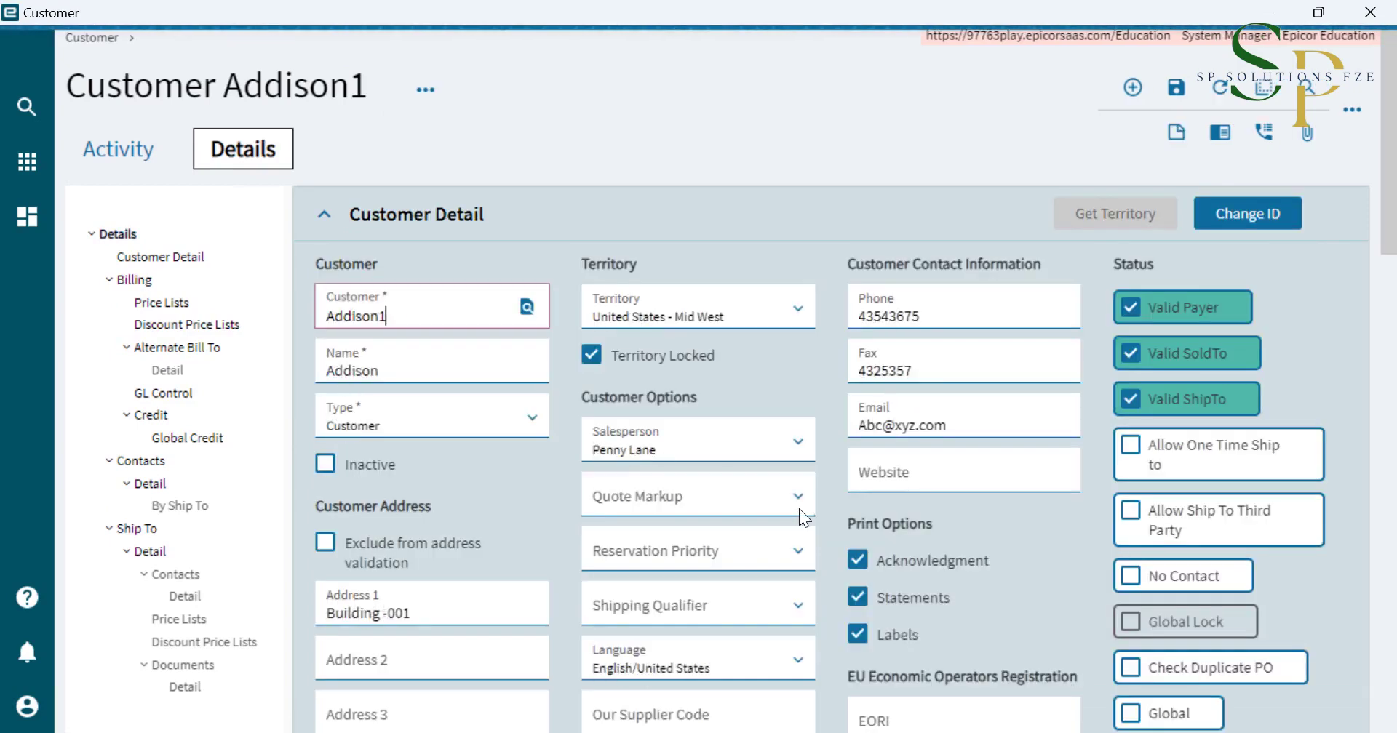